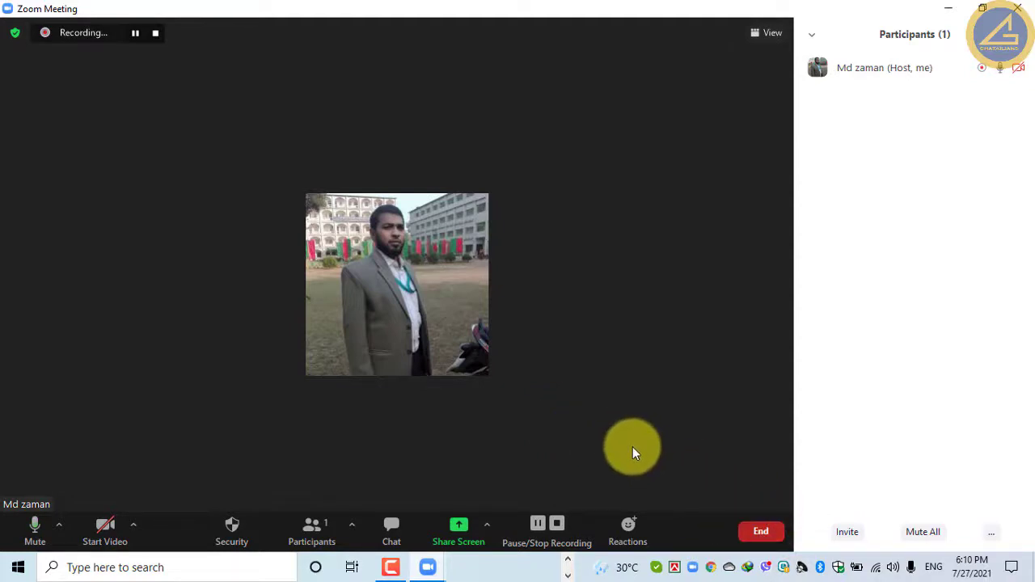
# End the recorded meeting for all participants and minimise the Zoom window
pyautogui.click(757, 535)
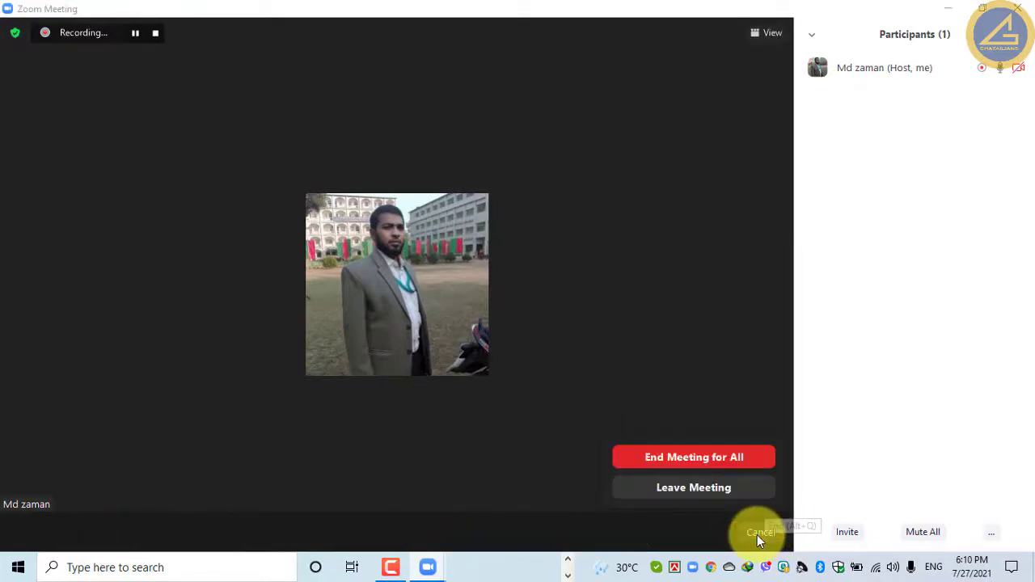
pyautogui.click(734, 458)
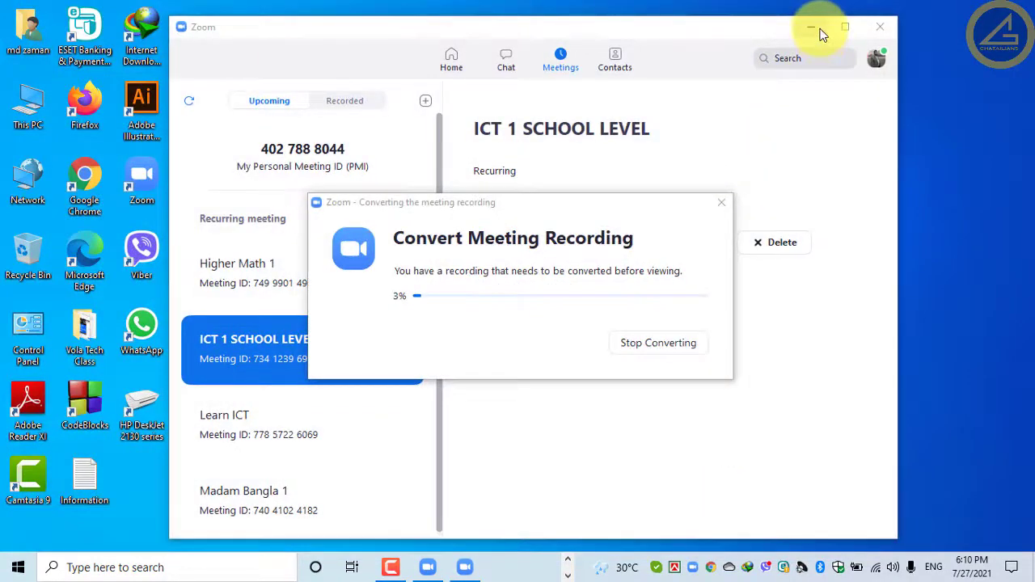
pyautogui.click(821, 32)
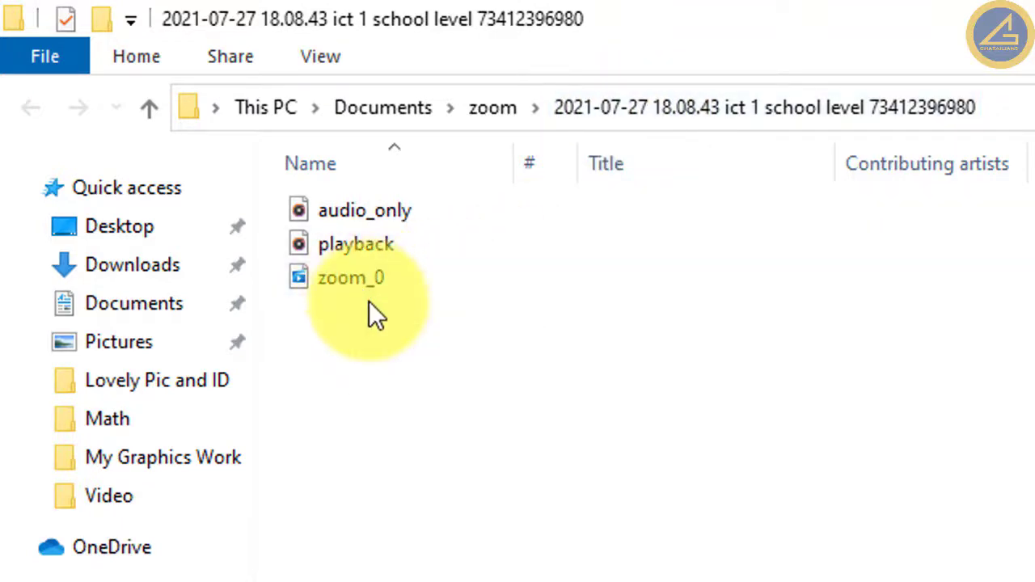
# Rename the zoom_0 video in the meeting's recording folder as "Class 10 ICT 27 7 2021"
pyautogui.click(375, 293)
pyautogui.click(375, 275)
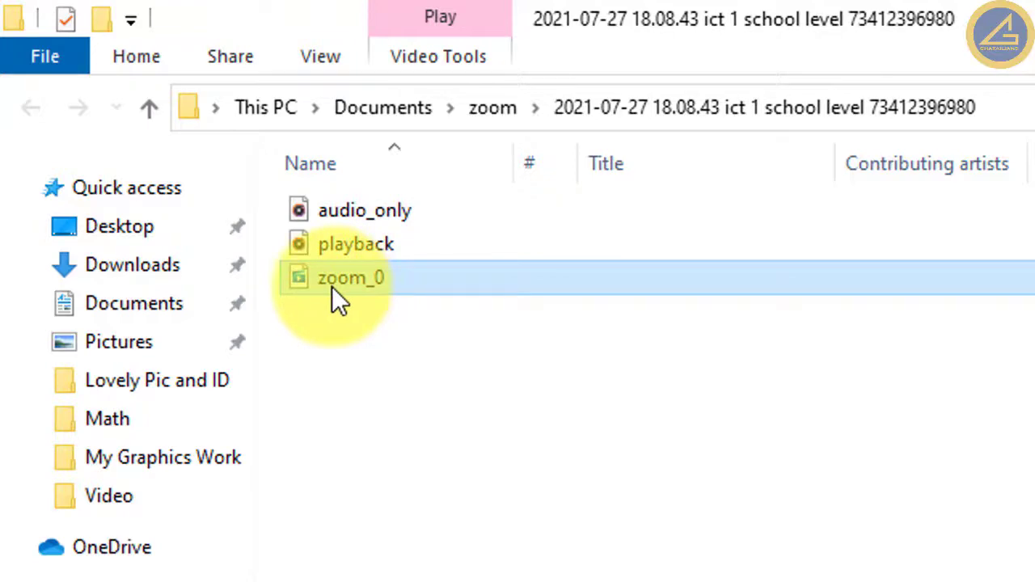
pyautogui.moveTo(331, 286)
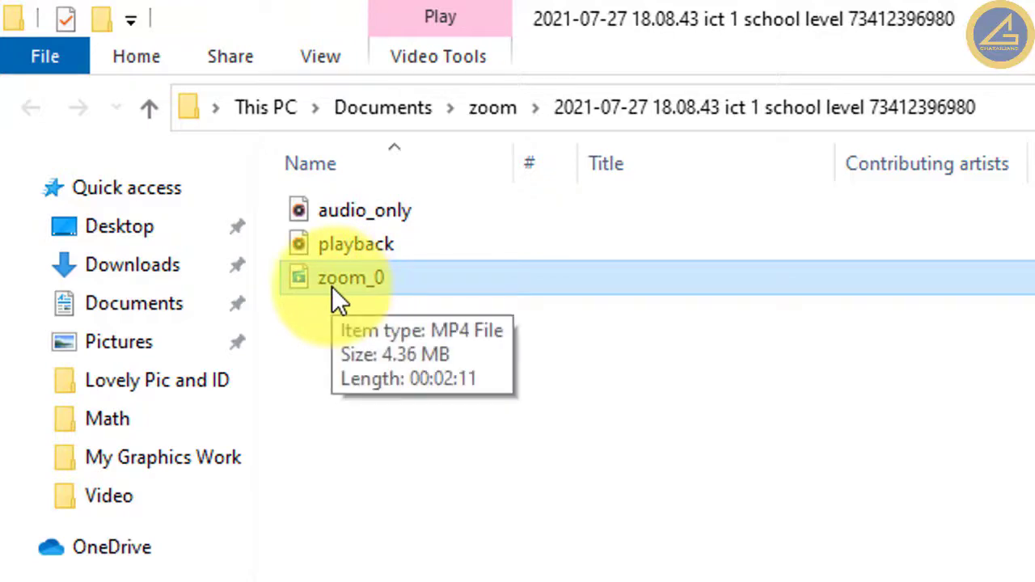
pyautogui.rightClick(384, 283)
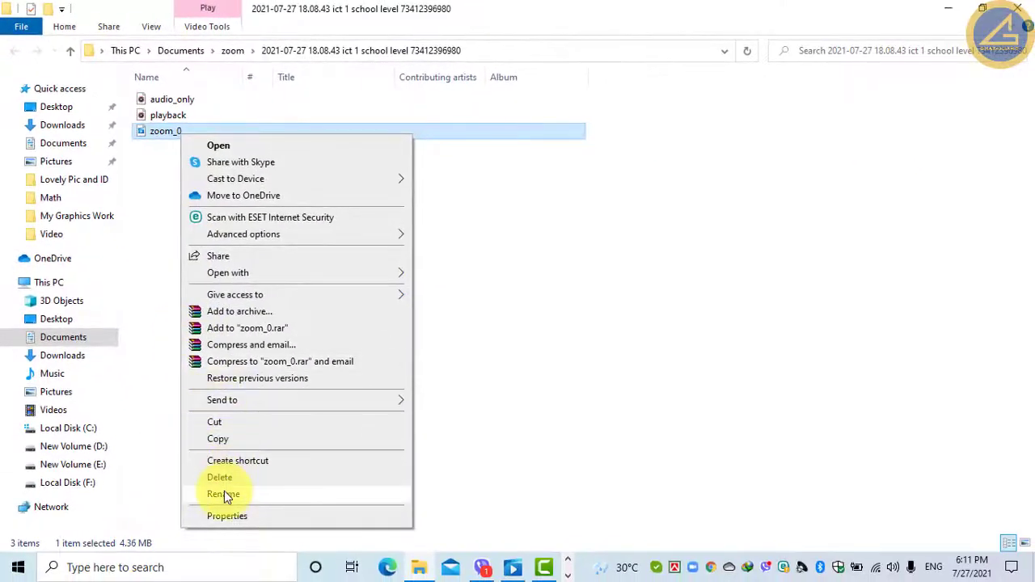
pyautogui.click(243, 538)
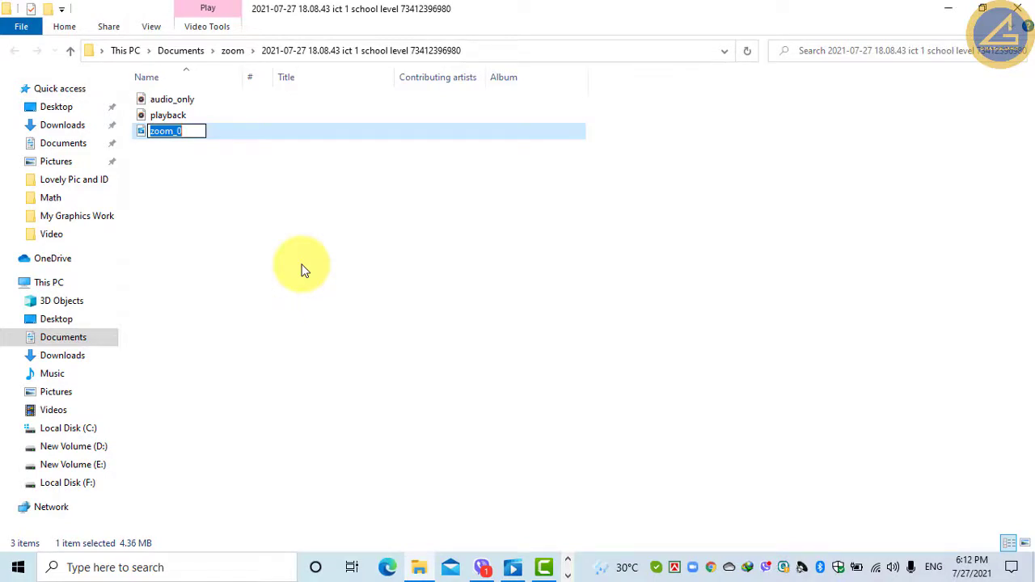
pyautogui.write('Zoom')
pyautogui.press('BackSpace')
pyautogui.press('BackSpace')
pyautogui.press('BackSpace')
pyautogui.press('BackSpace')
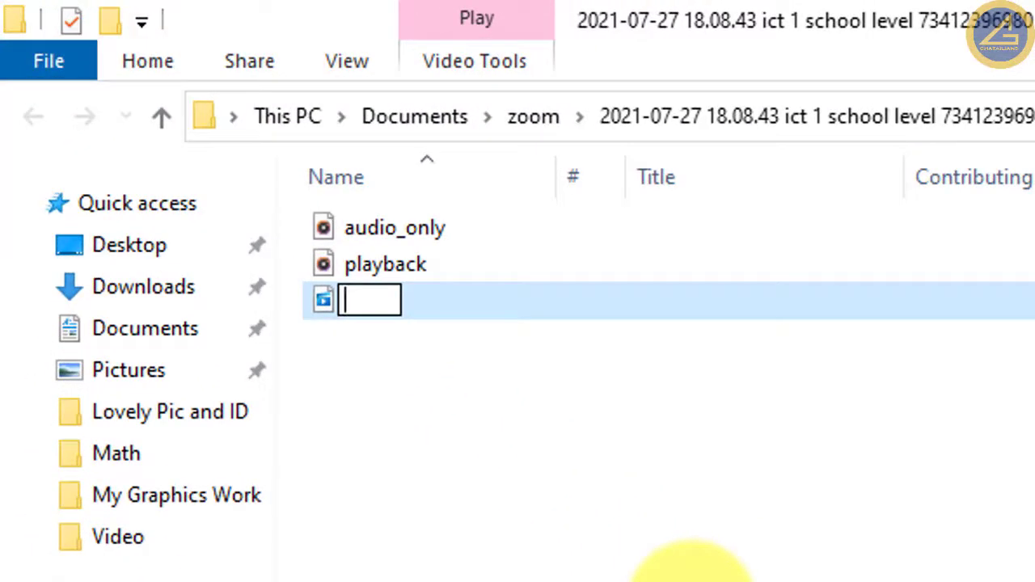
pyautogui.write('Class')
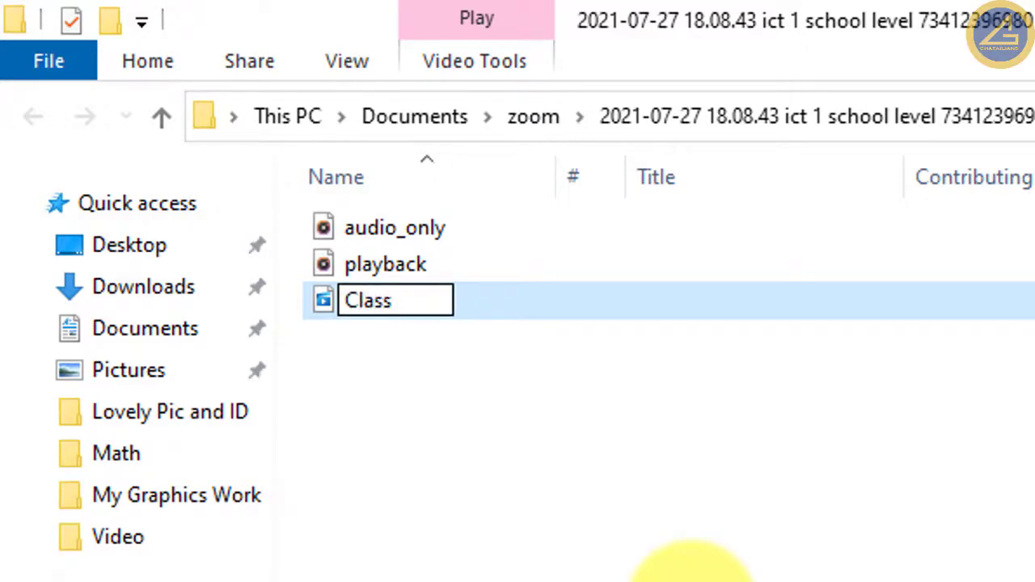
pyautogui.write(' 10 ICT')
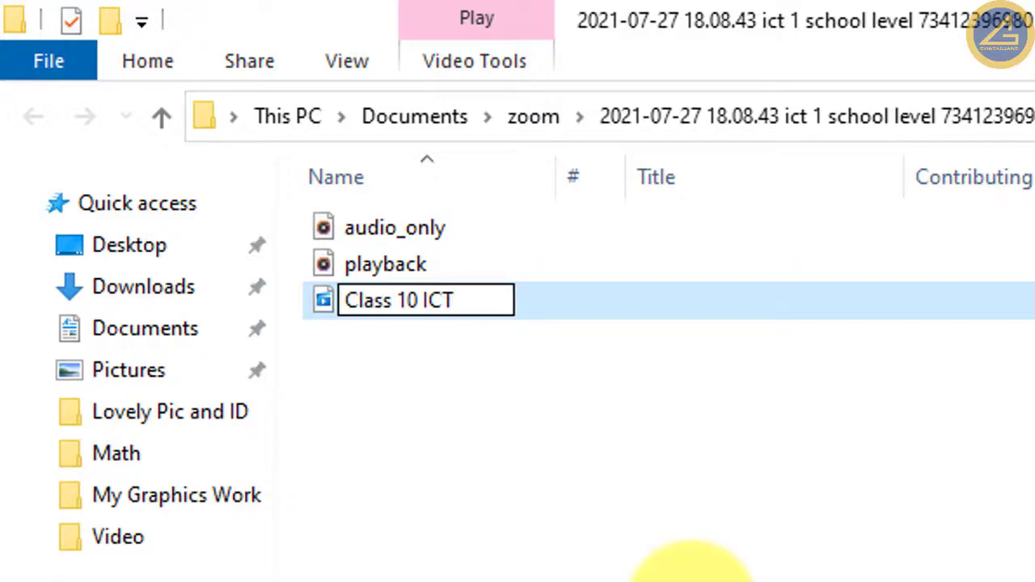
pyautogui.write(' 27')
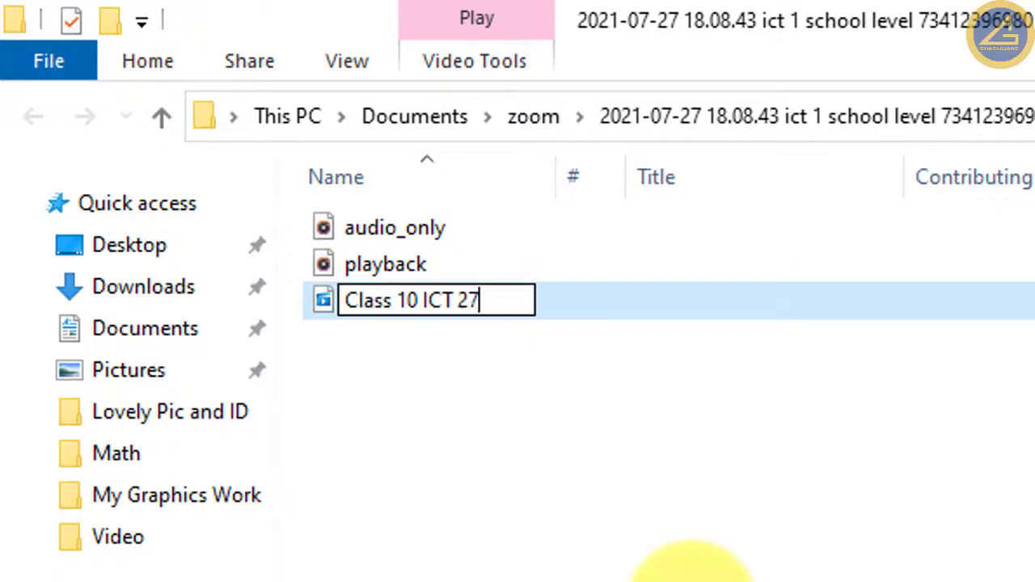
pyautogui.write(' 7 2021')
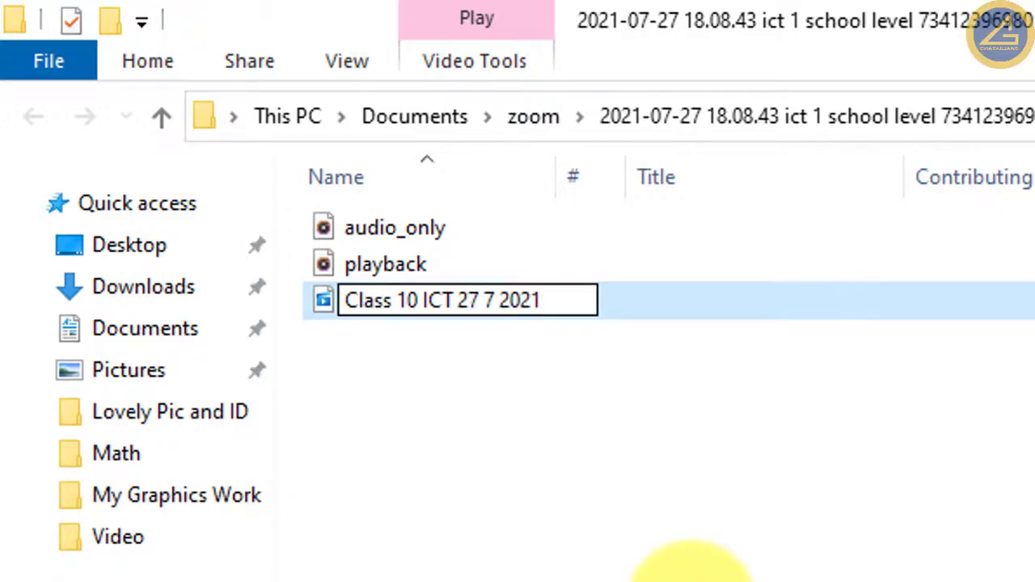
pyautogui.press('Return')
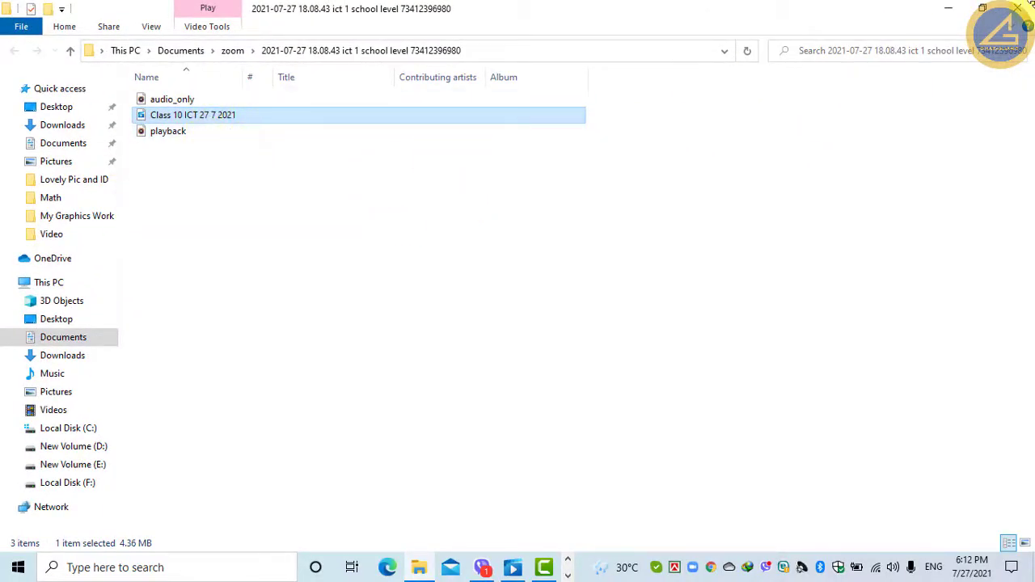
# Return to the Windows desktop and refresh it several times
pyautogui.press('super+d')
pyautogui.rightClick(474, 173)
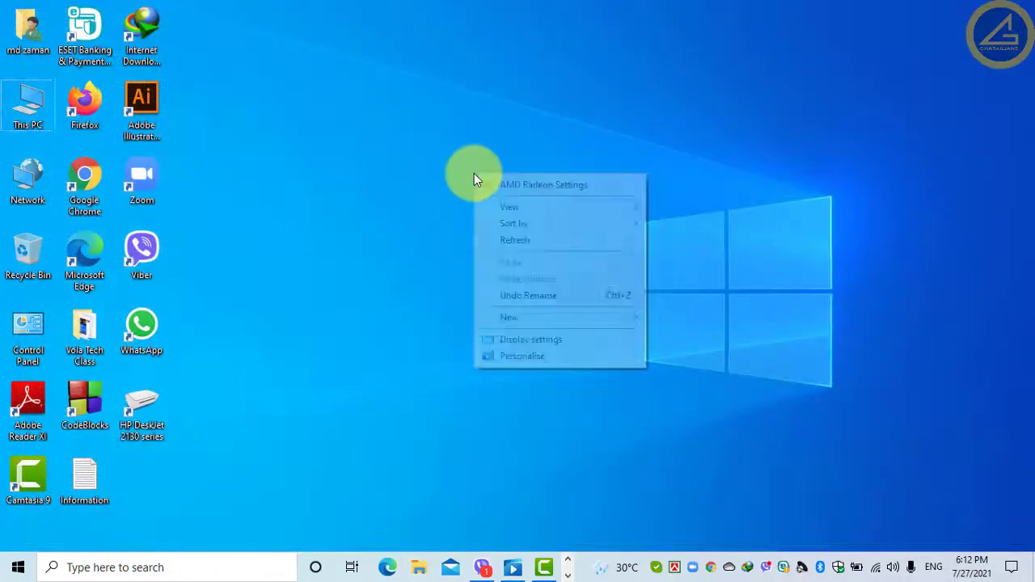
pyautogui.click(543, 241)
pyautogui.rightClick(495, 247)
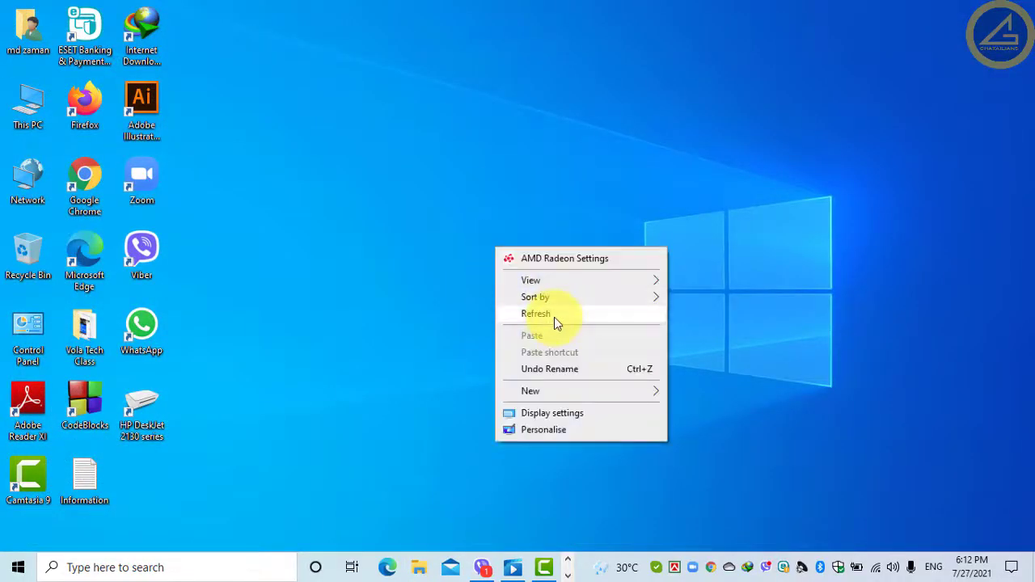
pyautogui.click(555, 314)
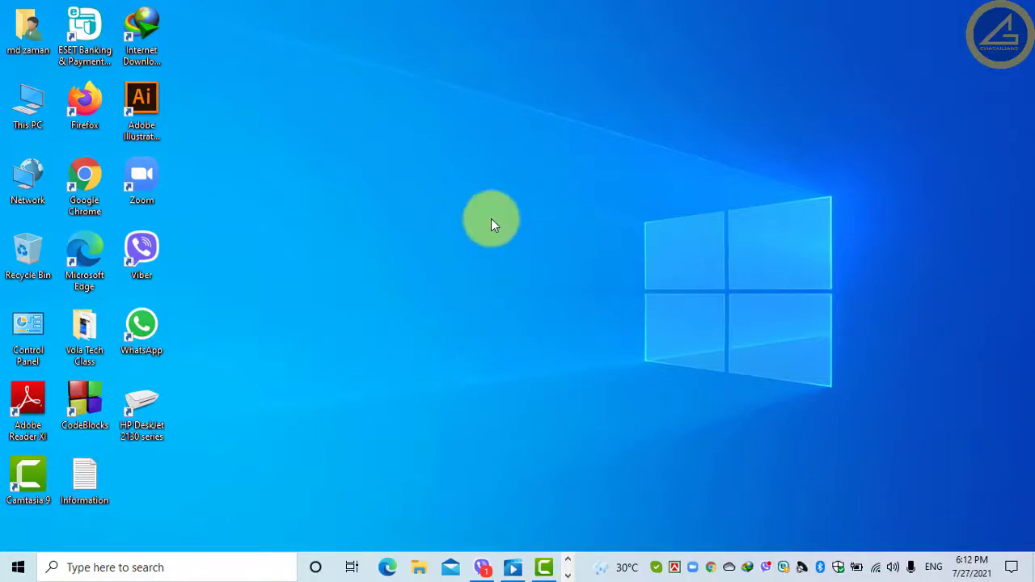
pyautogui.rightClick(492, 219)
pyautogui.click(533, 283)
pyautogui.rightClick(505, 243)
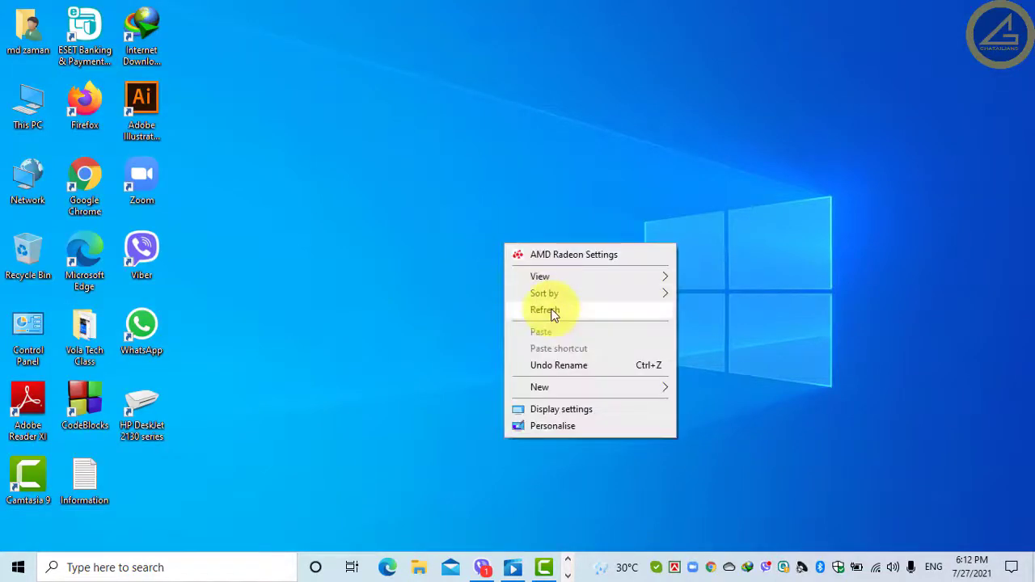
pyautogui.click(555, 314)
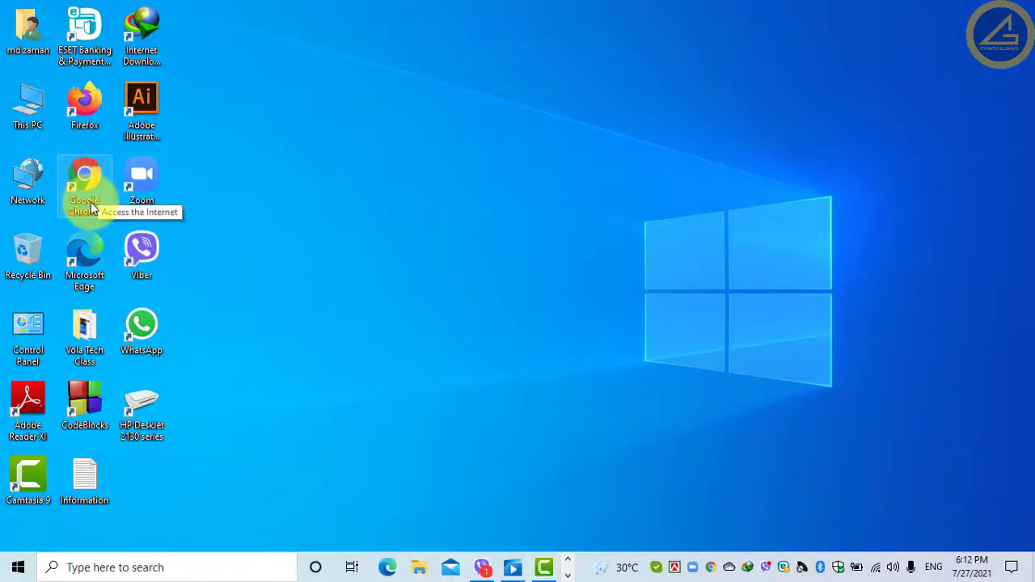
pyautogui.rightClick(328, 145)
pyautogui.click(381, 215)
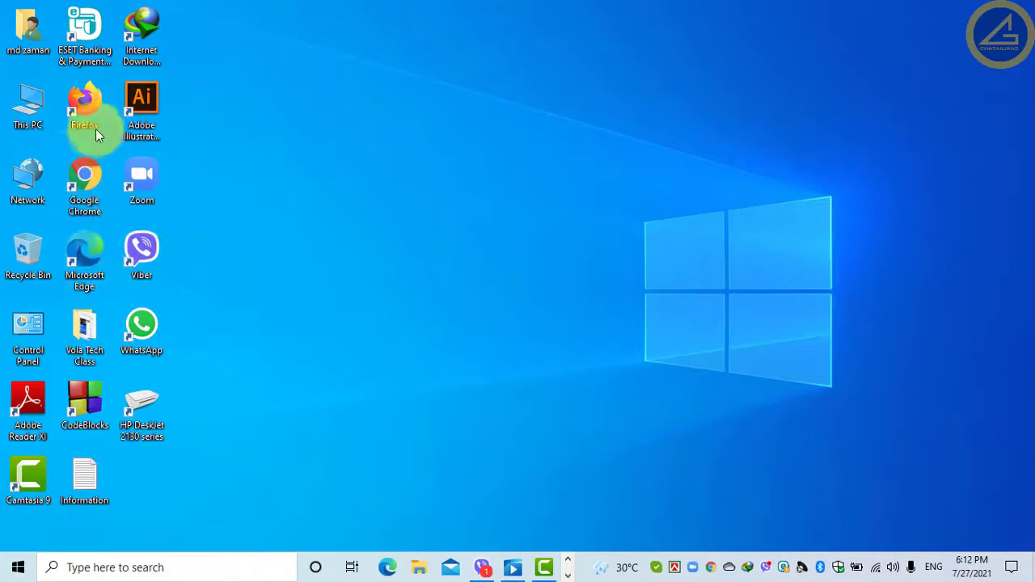
# Open youtube.com in Google Chrome and go to the signed-in account's own channel page
pyautogui.doubleClick(88, 207)
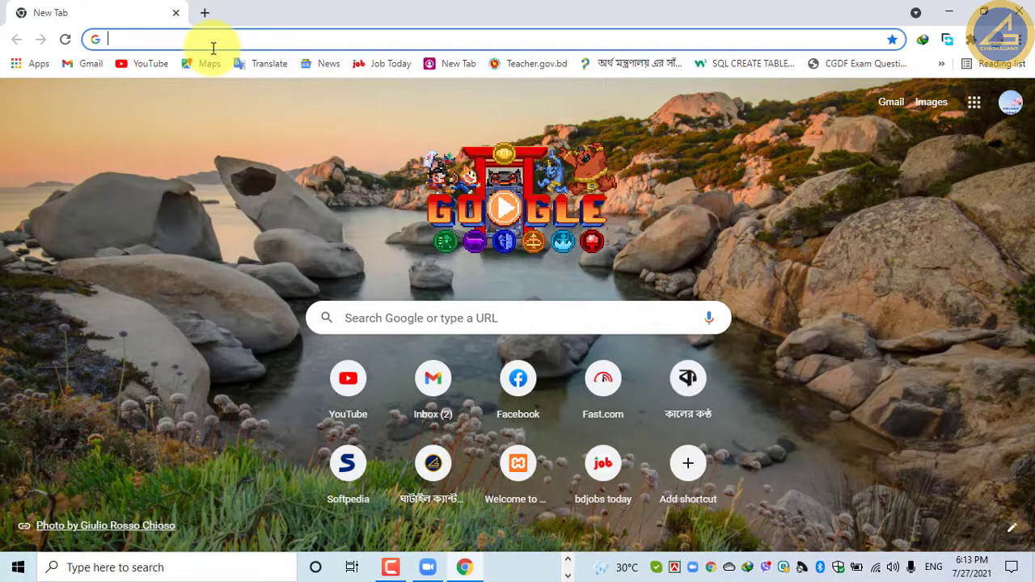
pyautogui.write('youtube.com')
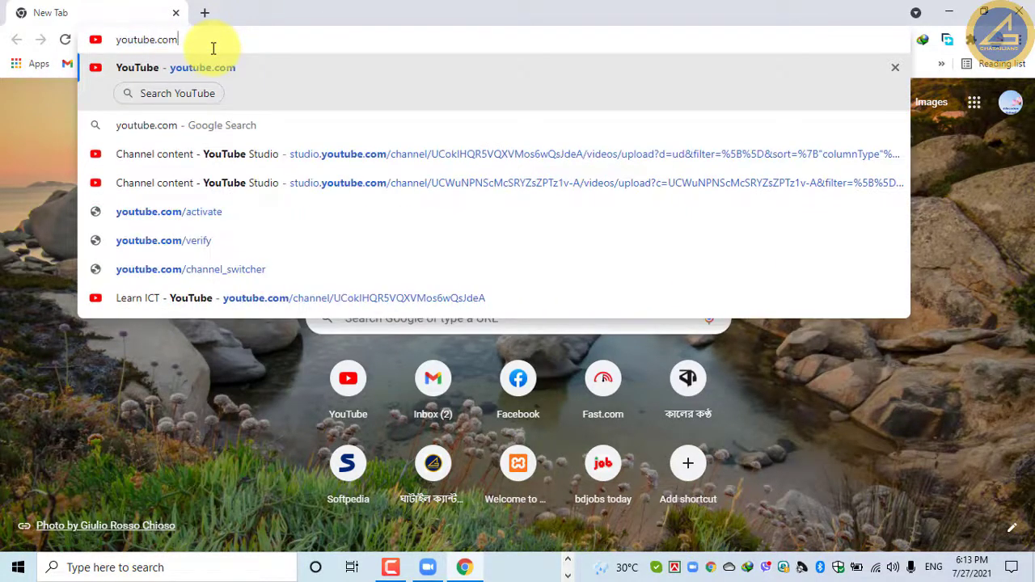
pyautogui.press('Return')
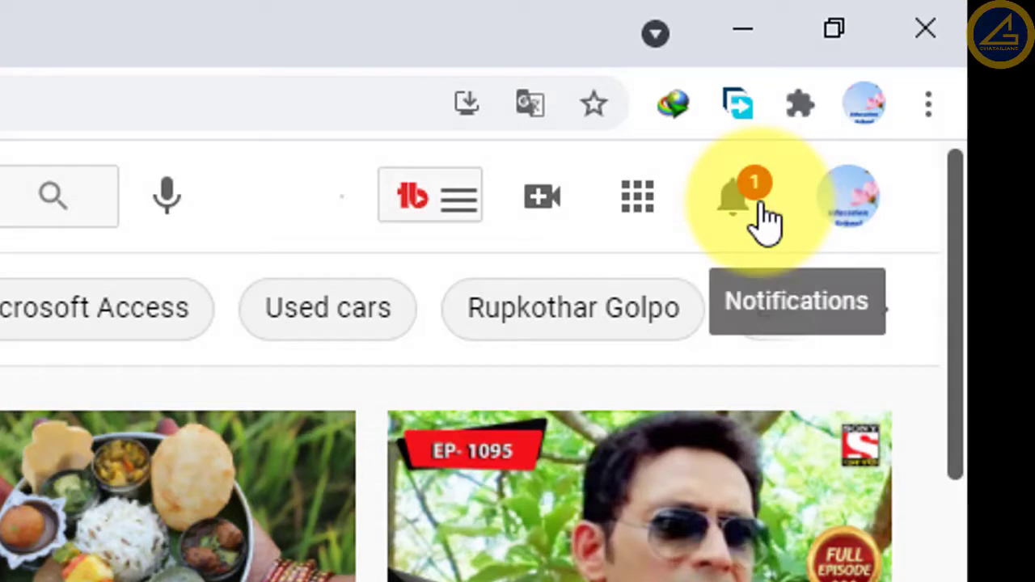
pyautogui.click(856, 222)
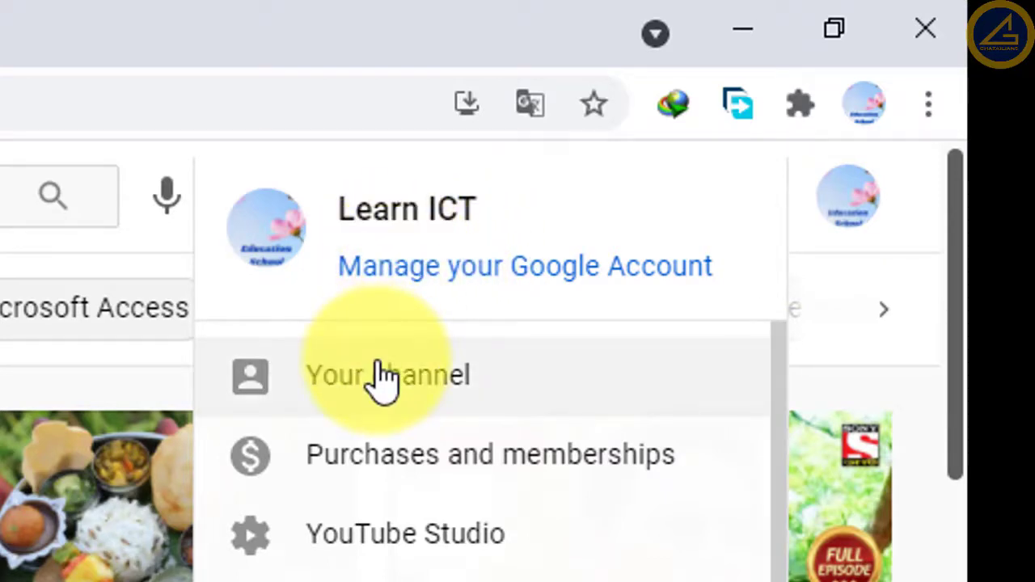
pyautogui.click(383, 378)
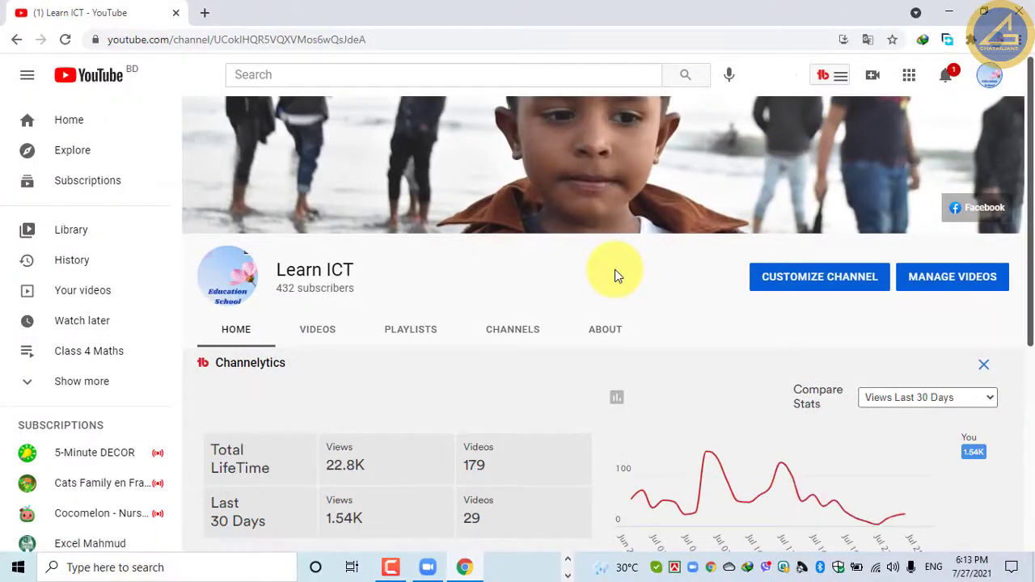
# Look through the Learn ICT channel's home page, including its Channelytics statistics and uploaded videos
pyautogui.scroll(-1, 615, 270)
pyautogui.scroll(-1, 615, 275)
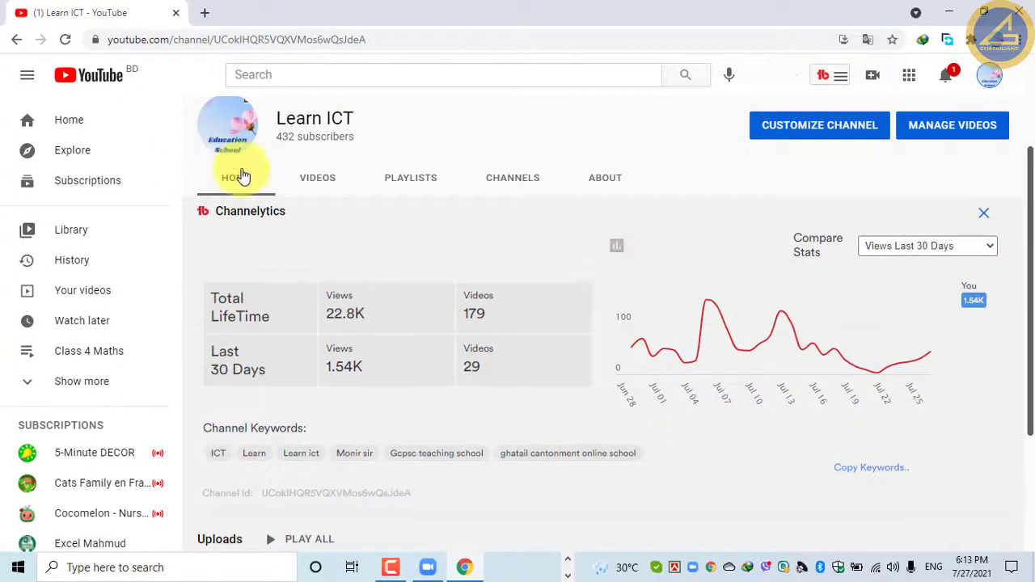
pyautogui.scroll(2, 428, 324)
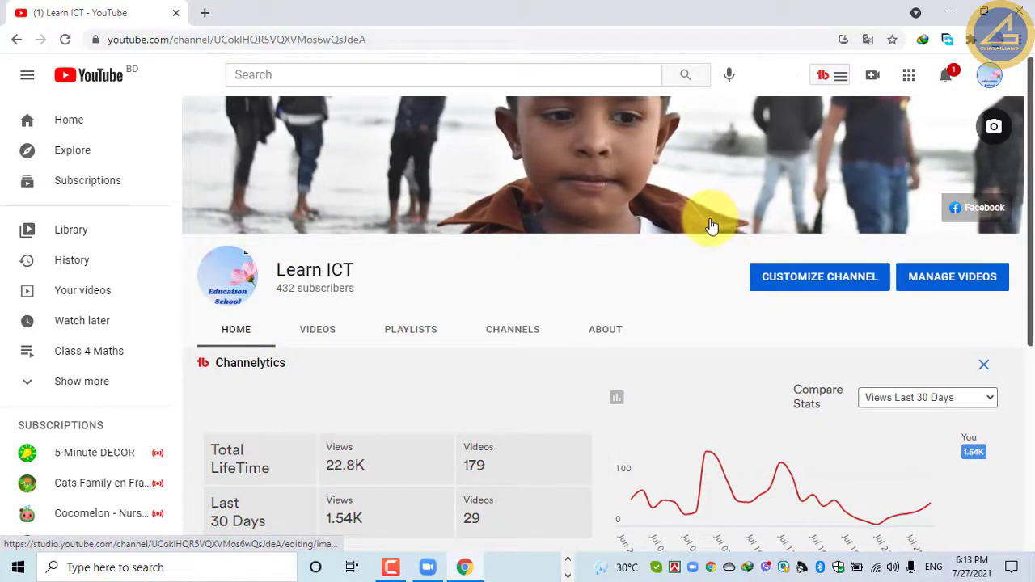
pyautogui.scroll(-3, 703, 223)
pyautogui.scroll(-2, 685, 248)
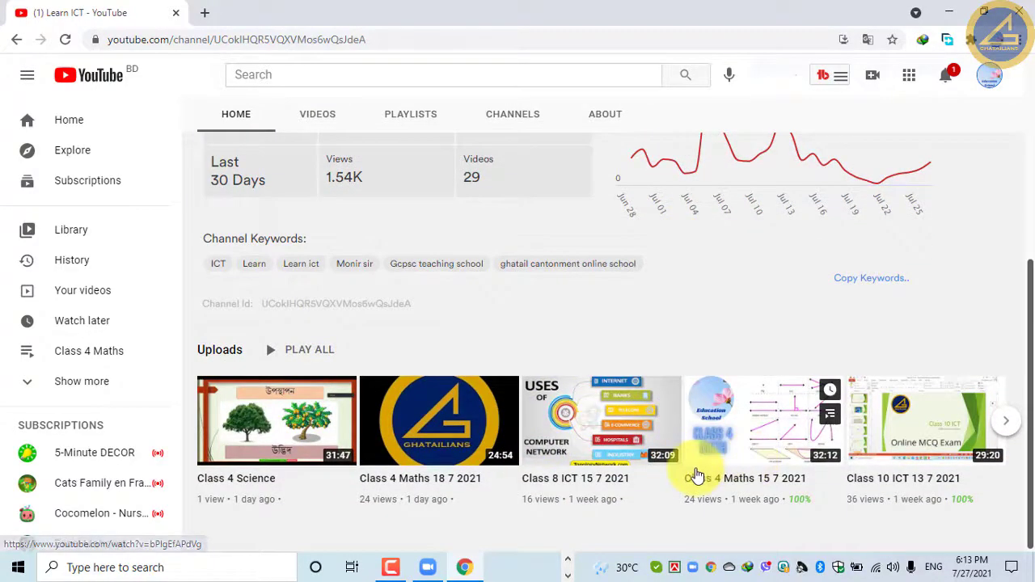
pyautogui.scroll(4, 693, 474)
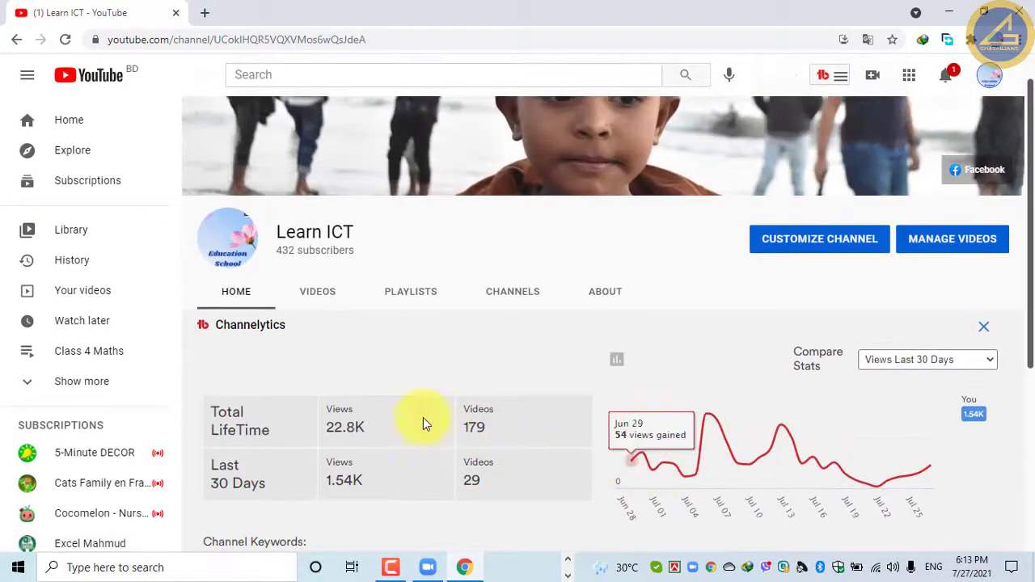
pyautogui.scroll(1, 700, 428)
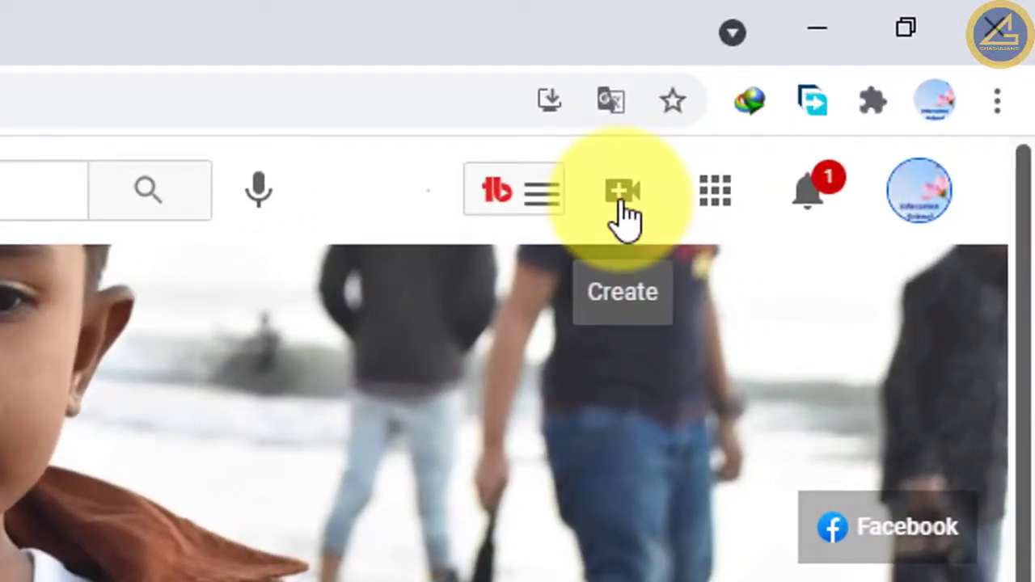
# Start a new video upload for the channel and open the file selection dialog
pyautogui.click(621, 194)
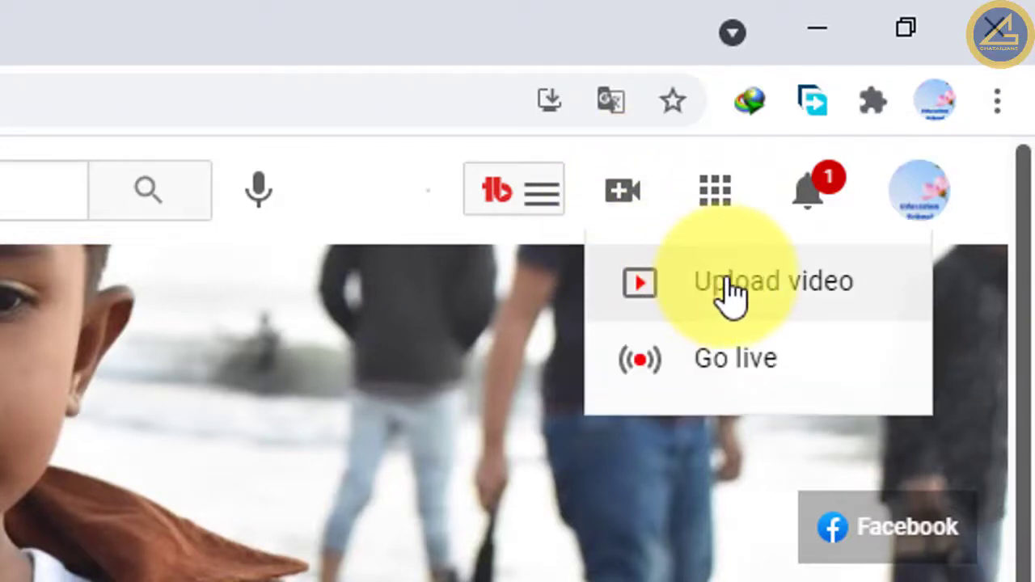
pyautogui.click(809, 310)
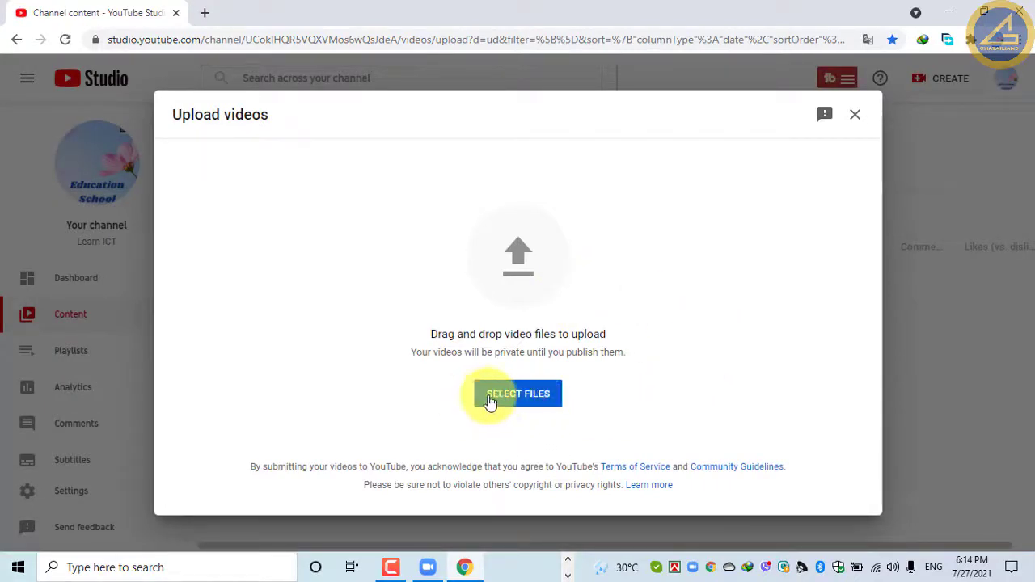
pyautogui.click(528, 392)
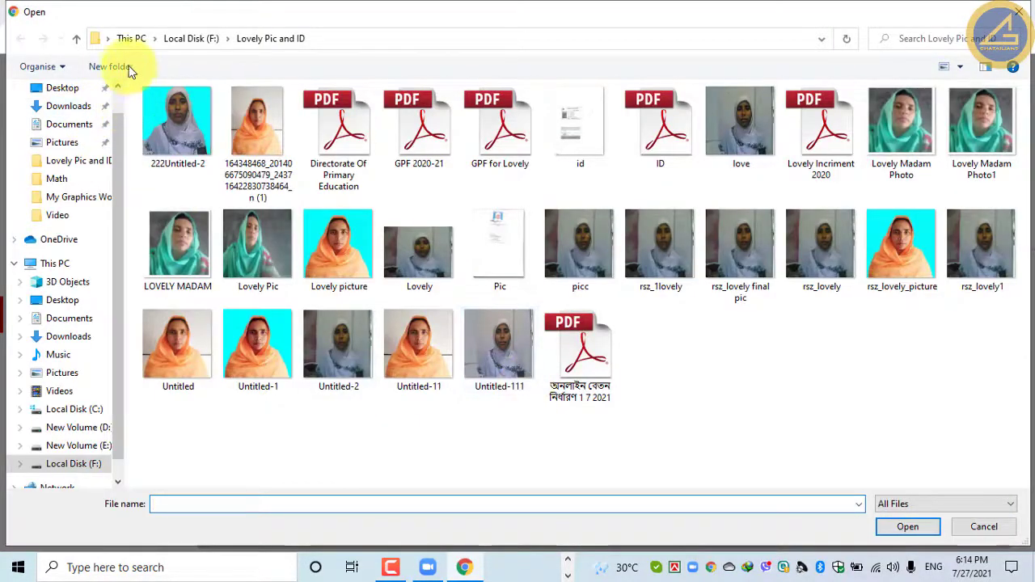
# Choose the video "Class 10 ICT 27 7 2021" from the 2021-07-27 18.08.43 recording folder in Documents > Zoom for upload
pyautogui.click(72, 124)
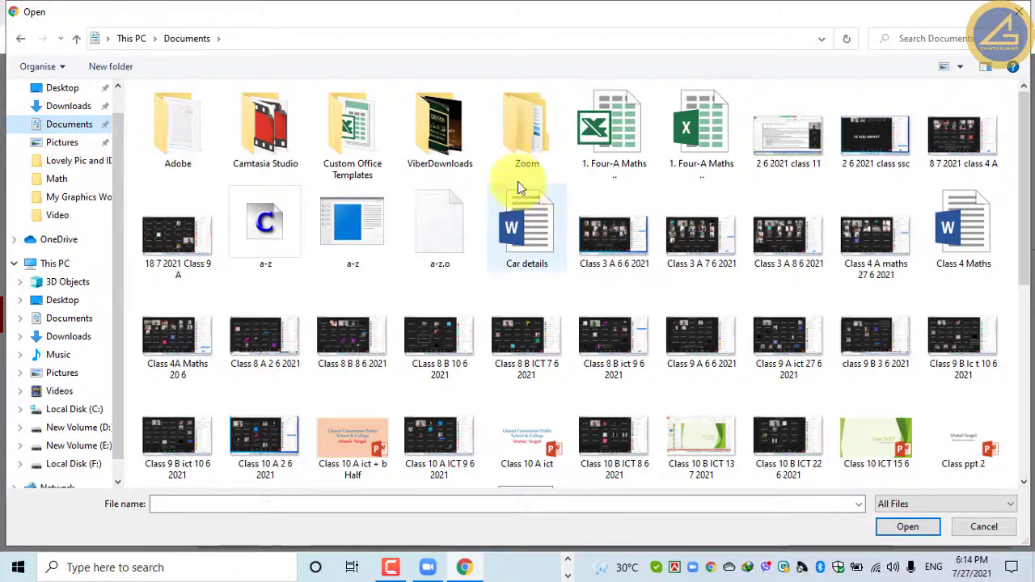
pyautogui.click(518, 142)
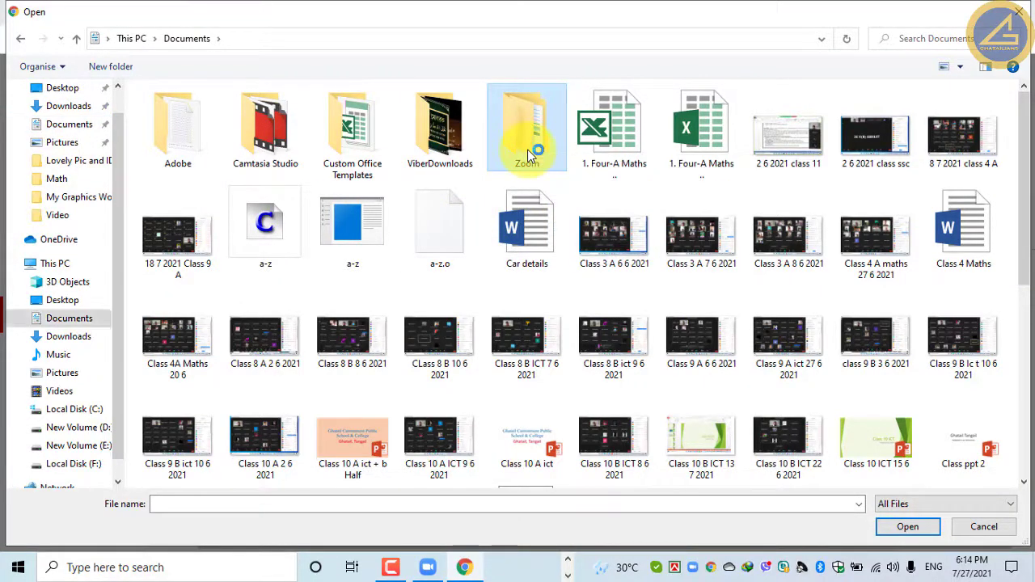
pyautogui.doubleClick(530, 153)
pyautogui.scroll(-3, 257, 394)
pyautogui.scroll(-5, 257, 394)
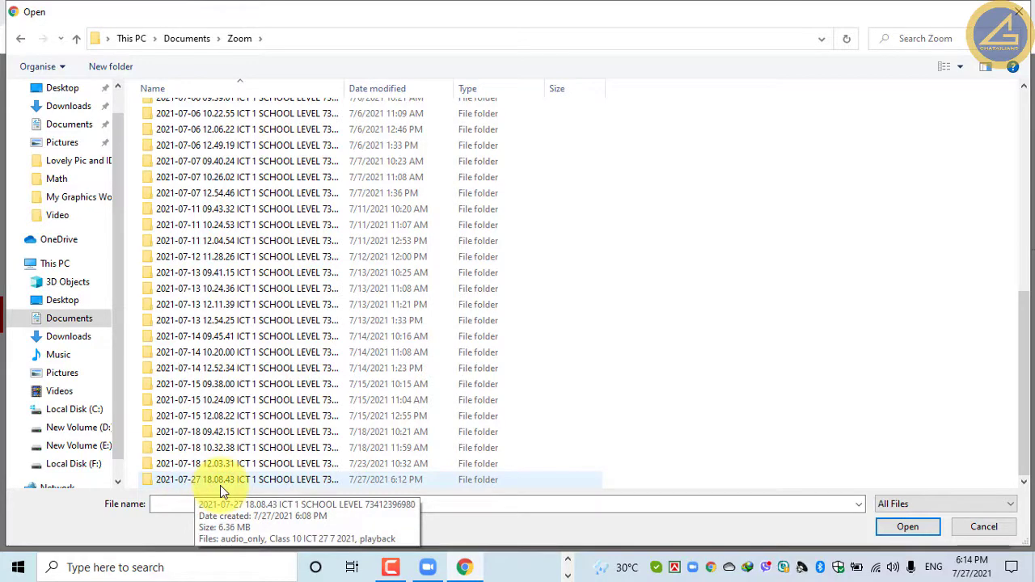
pyautogui.doubleClick(288, 479)
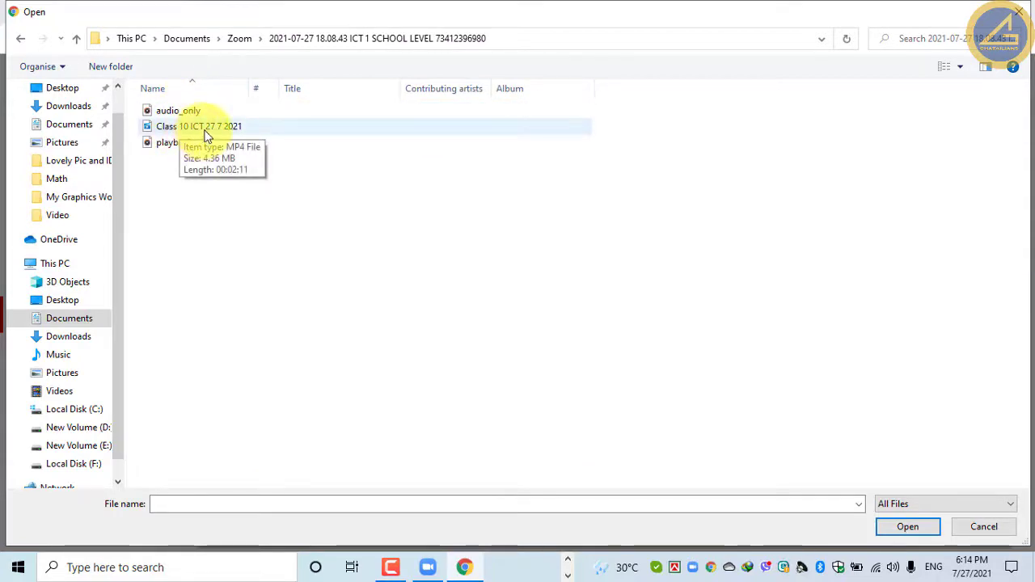
pyautogui.click(237, 134)
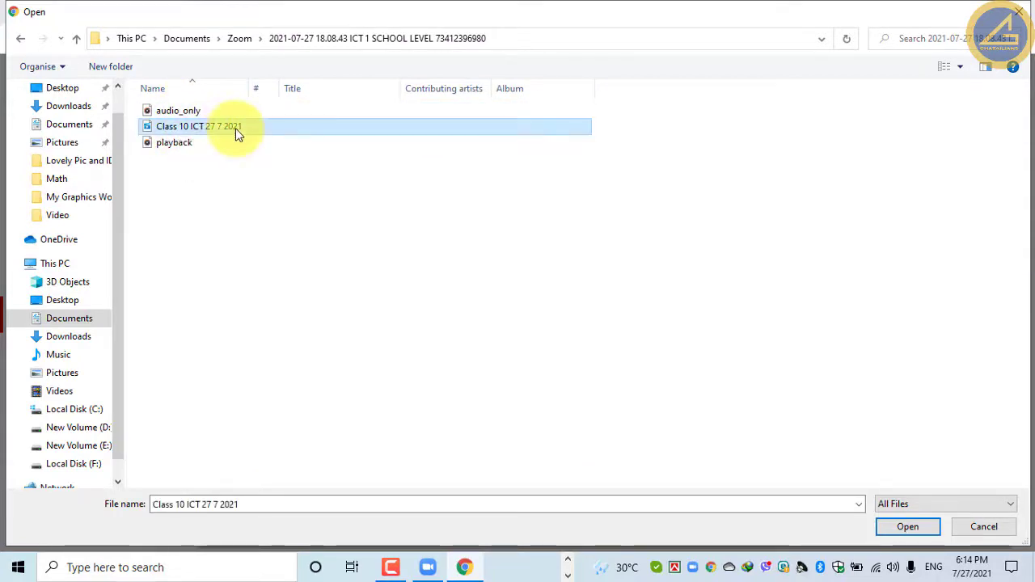
pyautogui.click(918, 534)
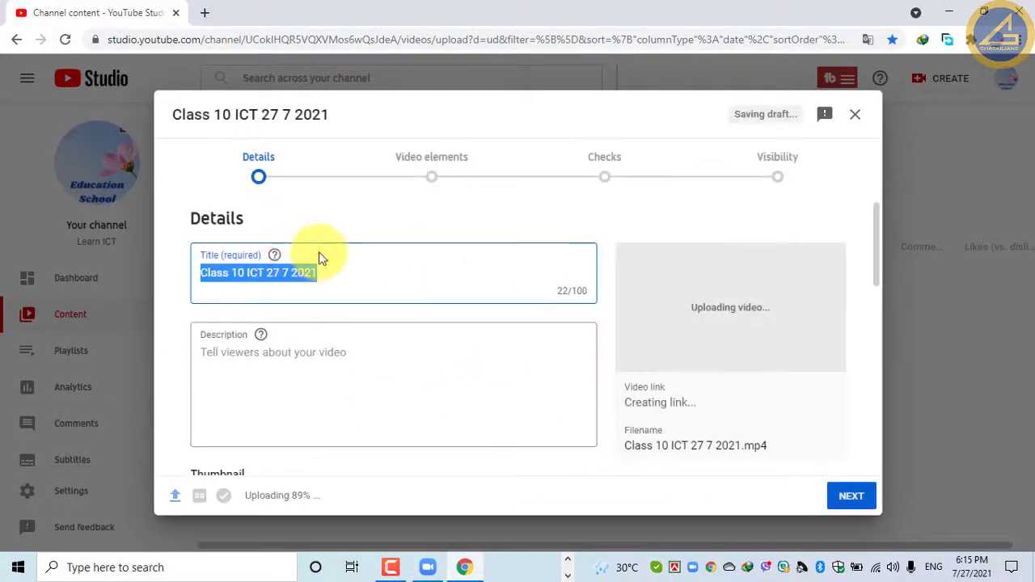
# Keep the default video details, set the visibility to Public and publish the video
pyautogui.click(856, 502)
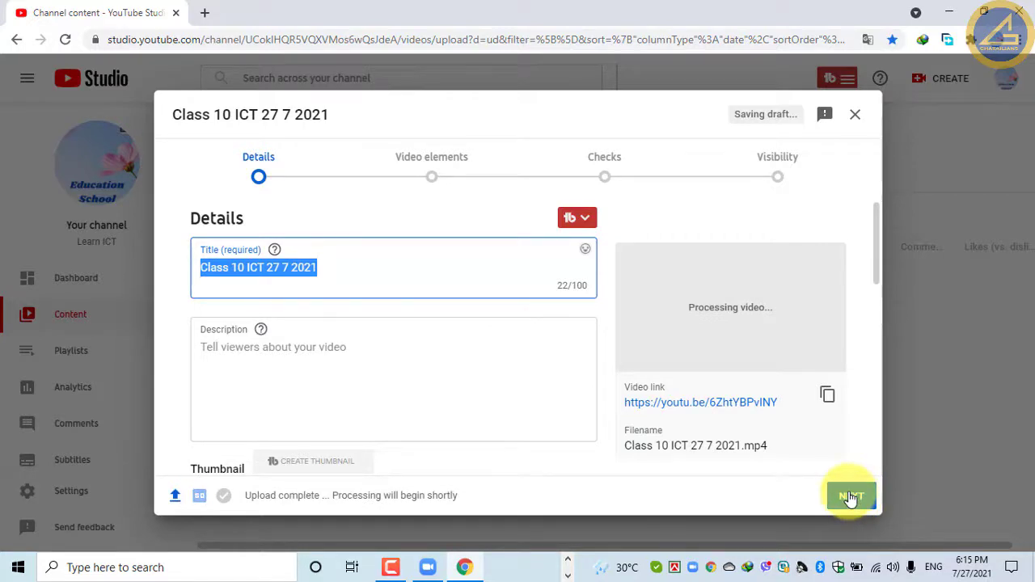
pyautogui.click(853, 500)
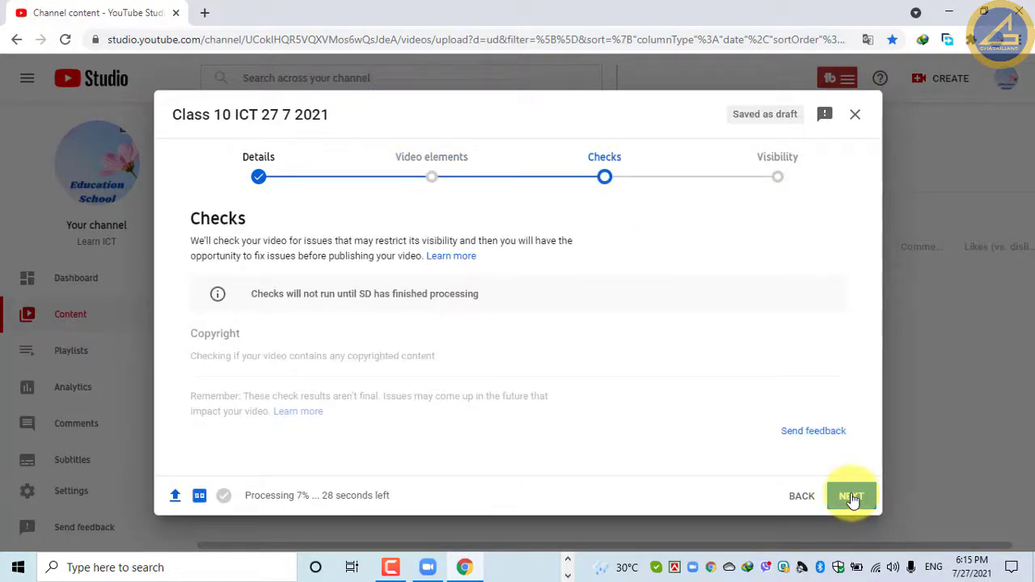
pyautogui.click(853, 498)
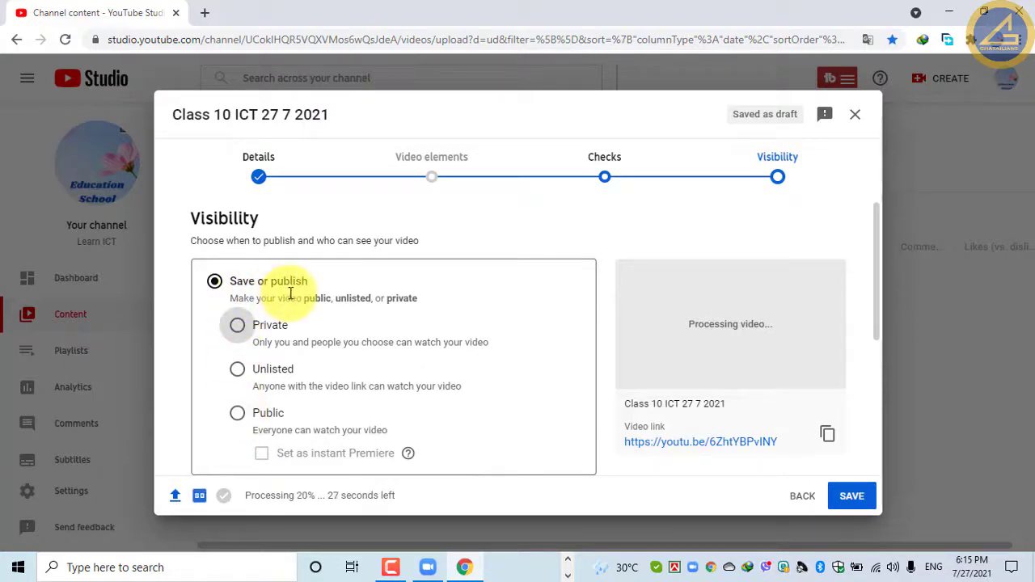
pyautogui.click(237, 417)
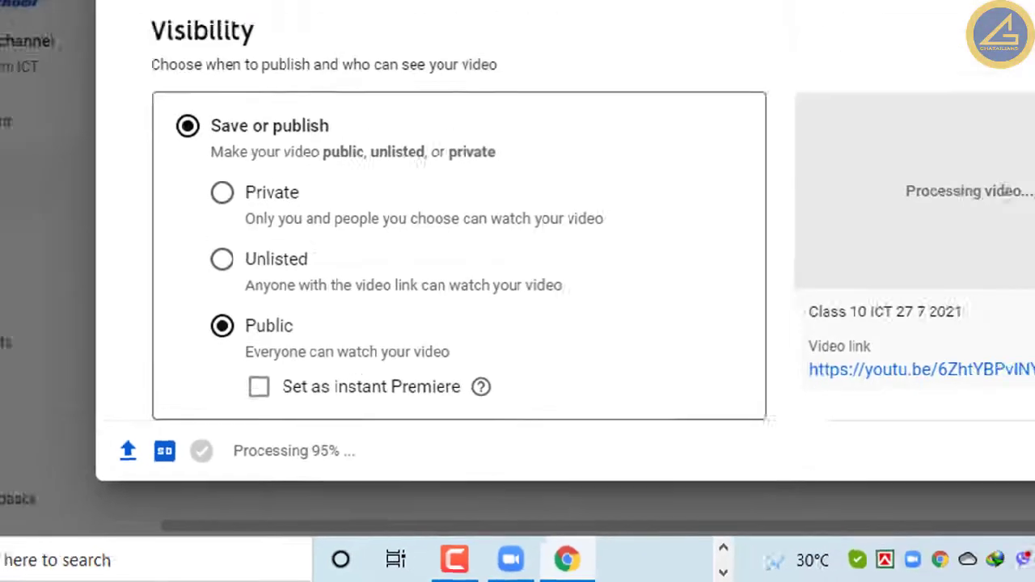
pyautogui.click(841, 497)
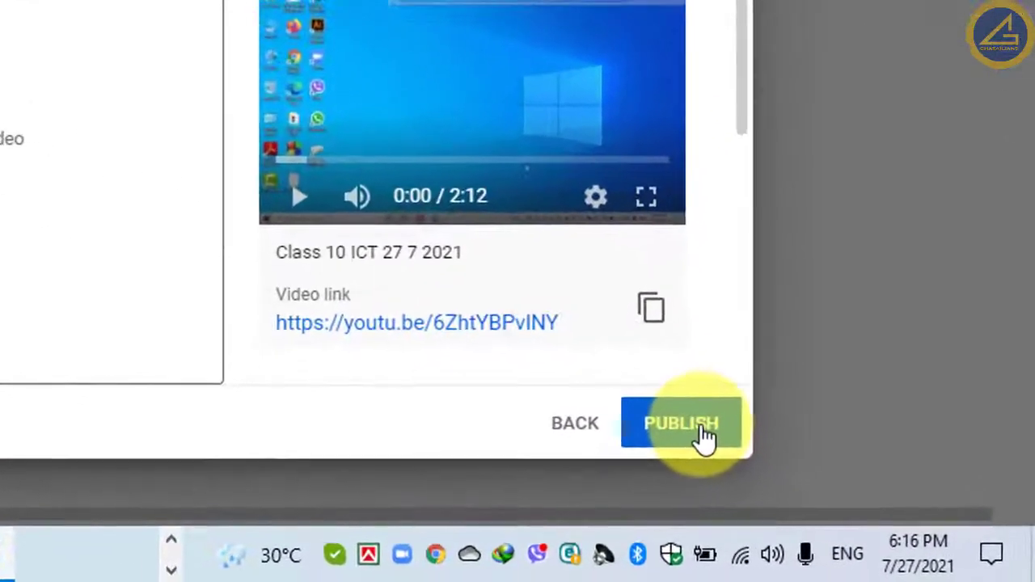
pyautogui.click(704, 430)
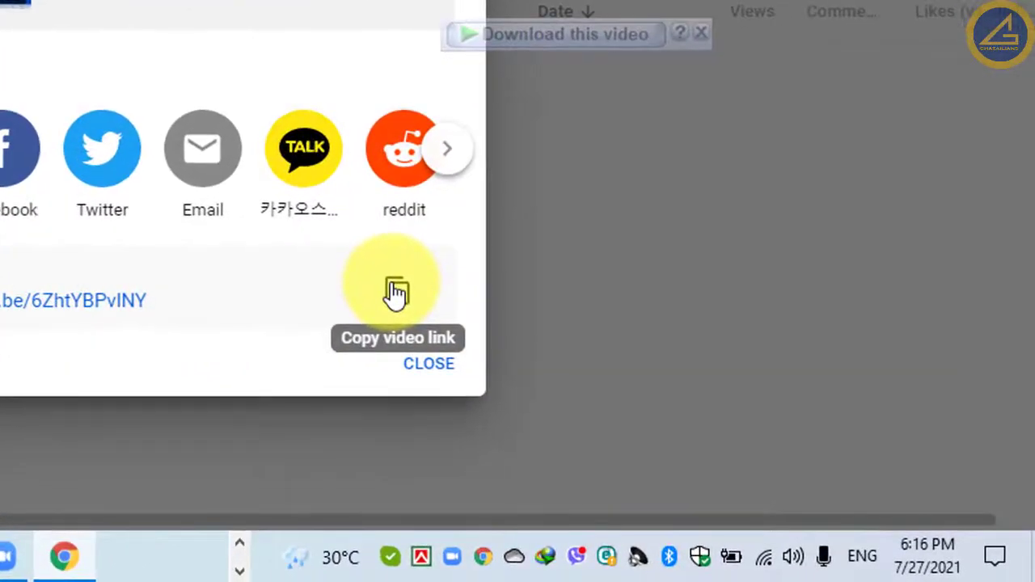
# Copy the published video's link and return to the Windows desktop
pyautogui.click(395, 293)
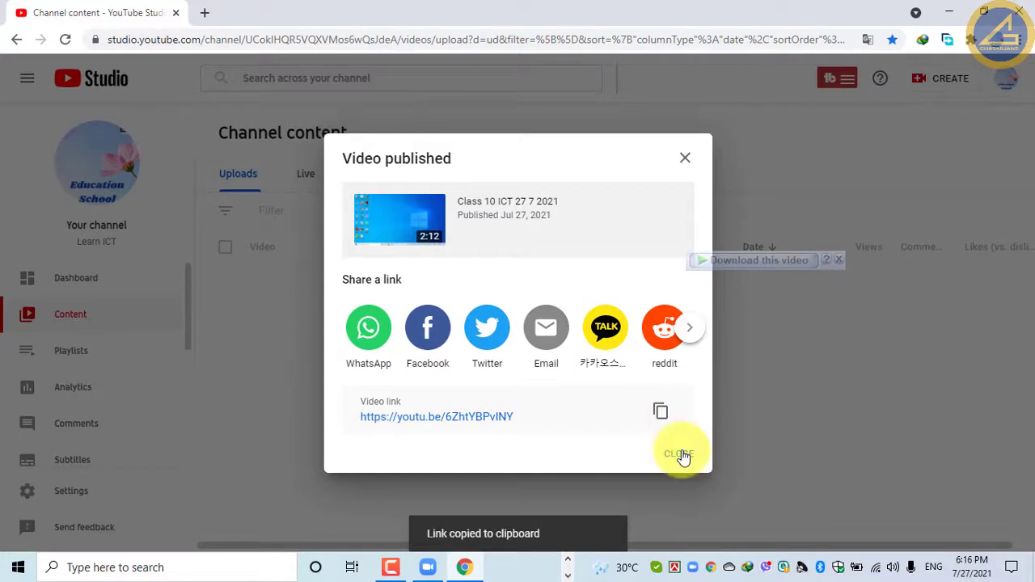
pyautogui.click(682, 456)
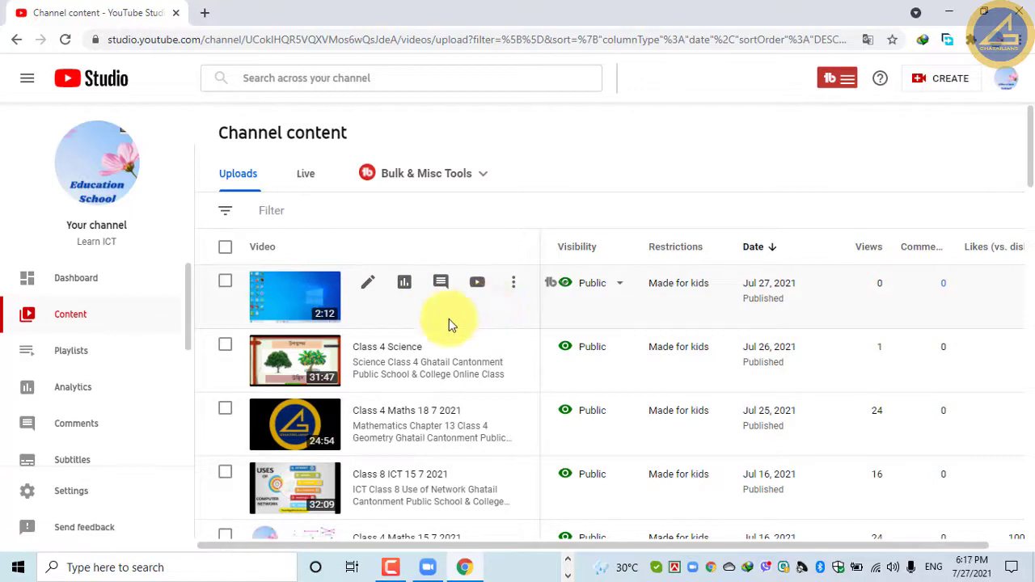
pyautogui.click(952, 16)
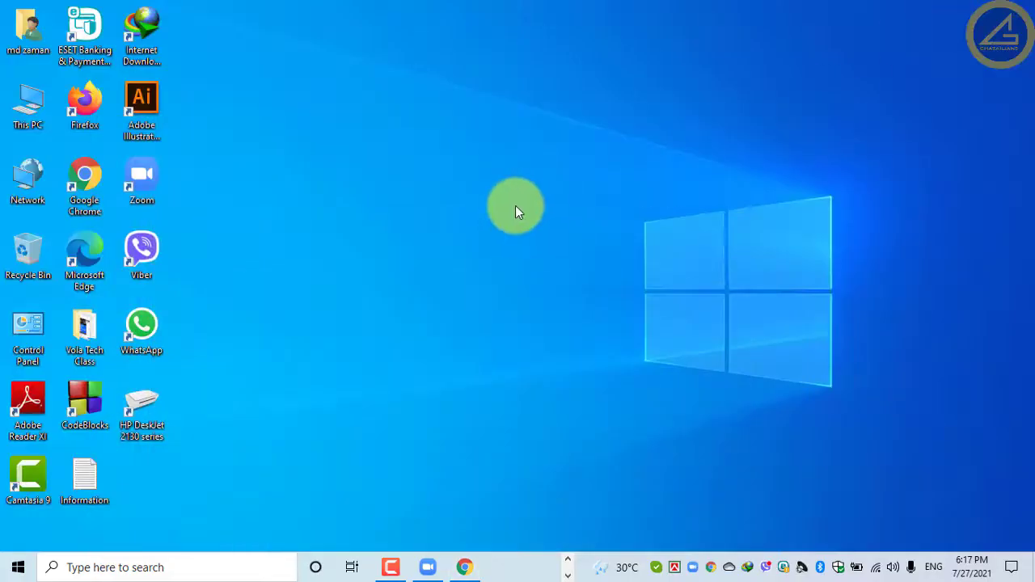
pyautogui.rightClick(515, 206)
pyautogui.click(563, 279)
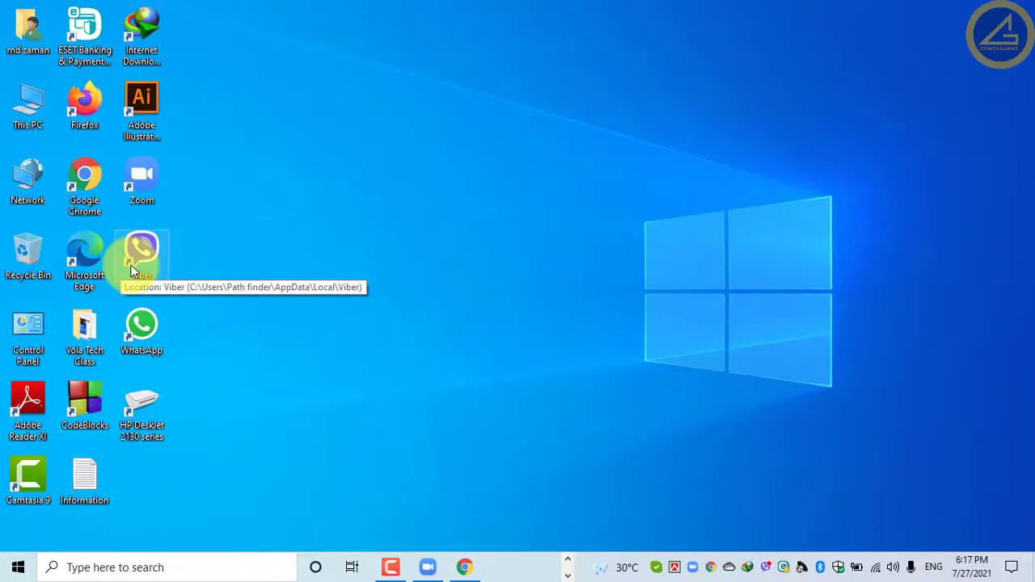
# Open Viber and go to the Class X(New) - Science group chat
pyautogui.doubleClick(137, 252)
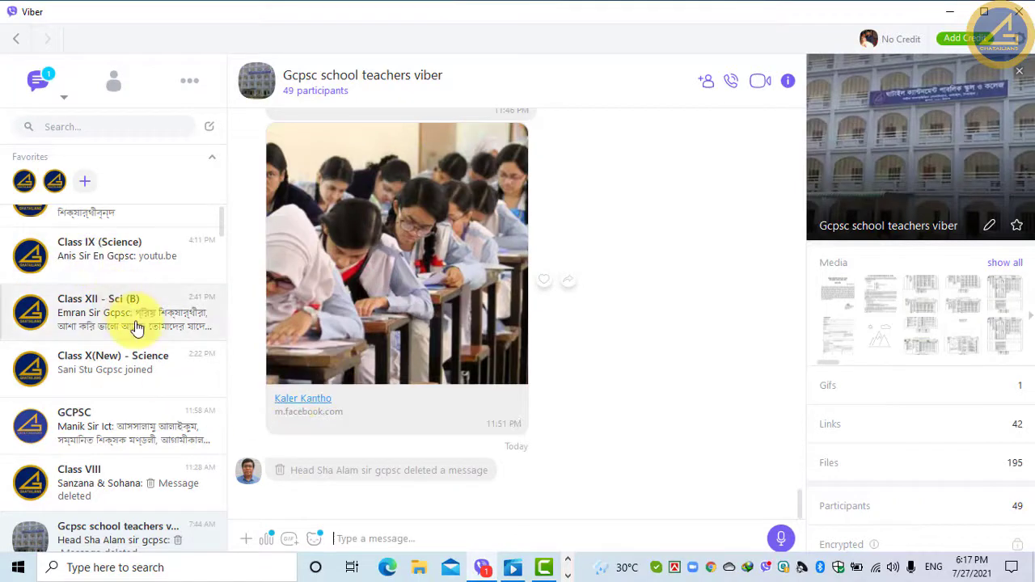
pyautogui.scroll(-1, 135, 327)
pyautogui.scroll(1, 134, 328)
pyautogui.scroll(1, 136, 333)
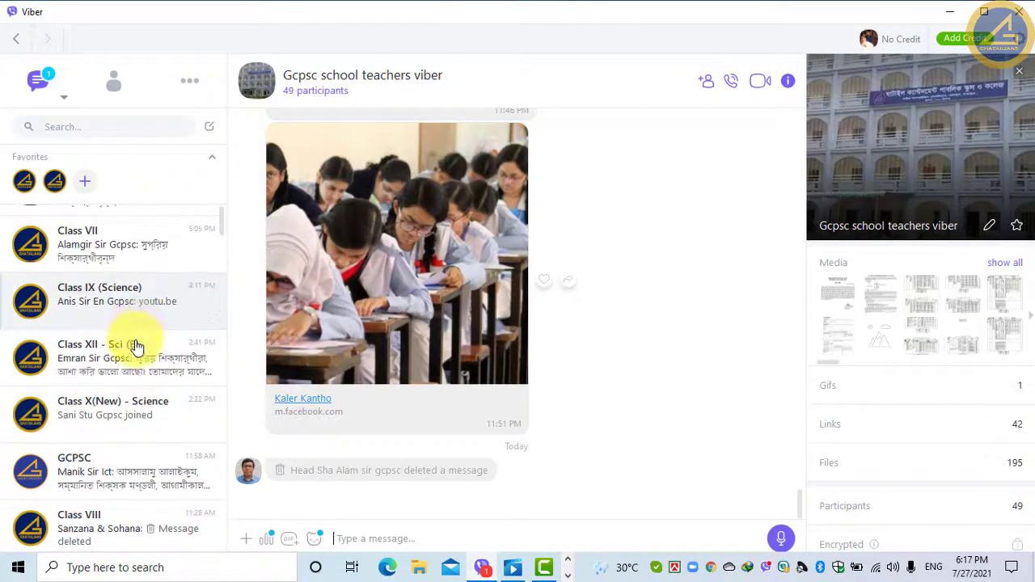
pyautogui.scroll(-1, 127, 381)
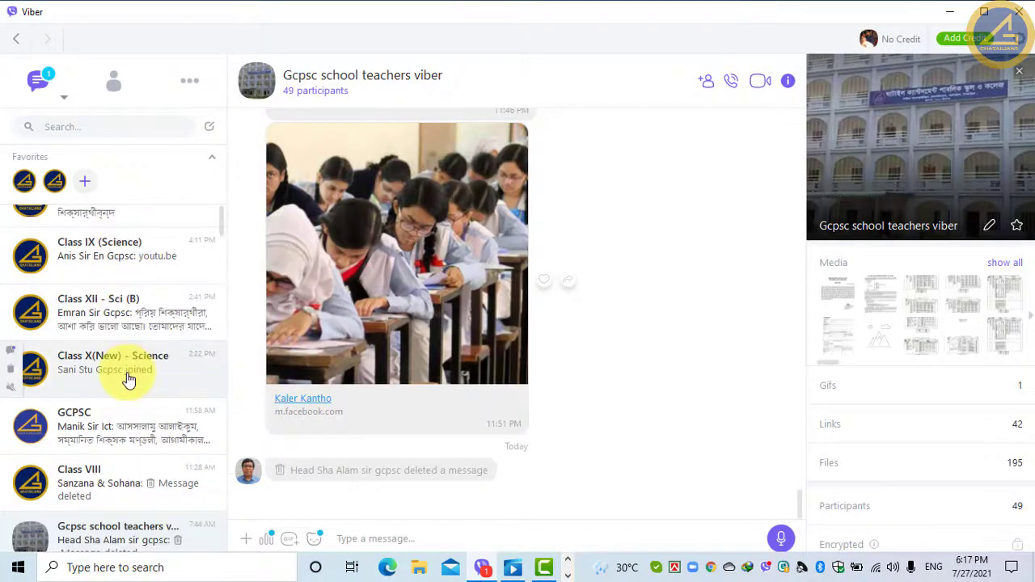
pyautogui.click(121, 362)
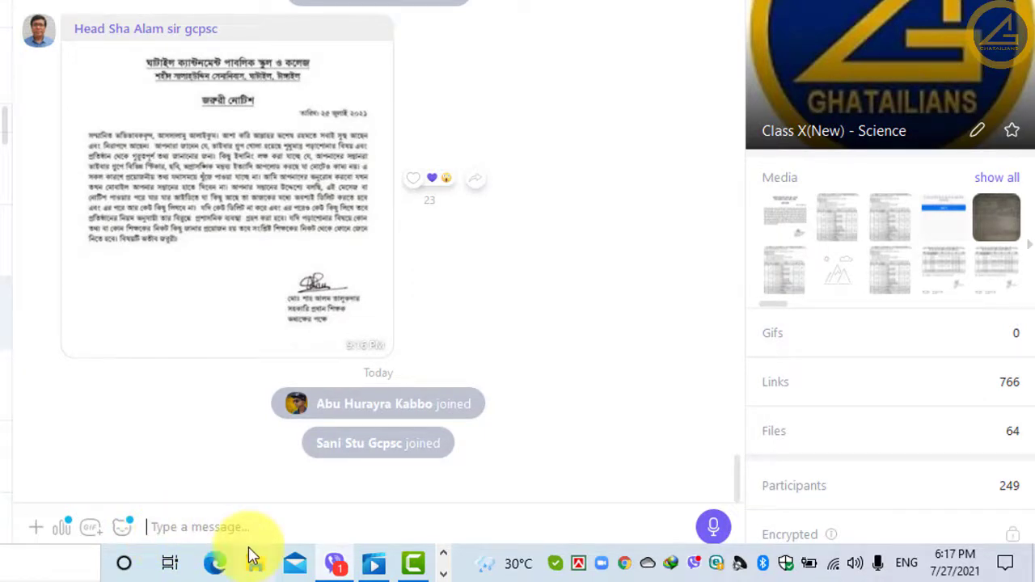
# Paste the copied video link into the group's message field, and clear it without sending
pyautogui.hotkey('ctrl', 'v')
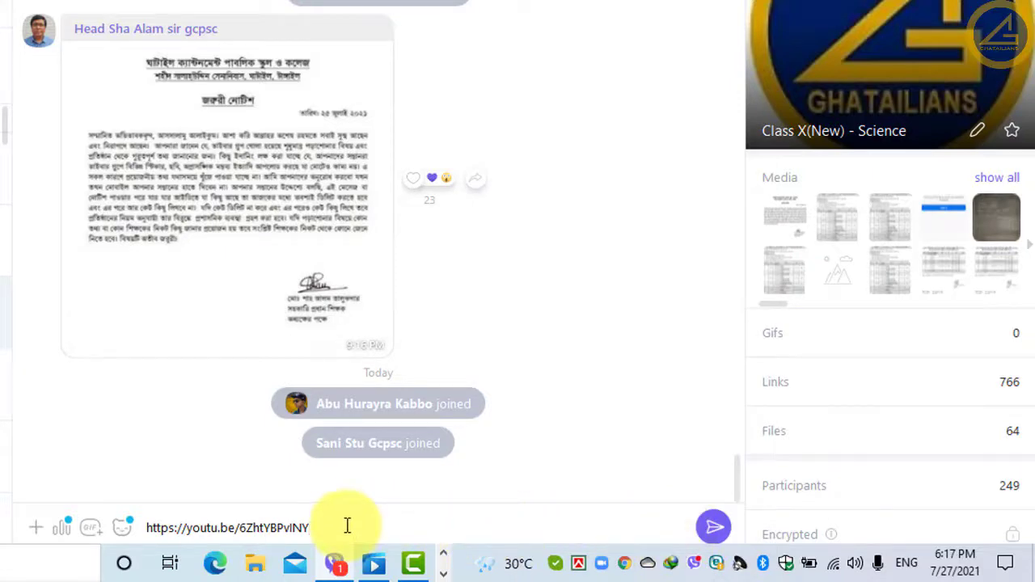
pyautogui.moveTo(337, 525); pyautogui.dragTo(139, 519)
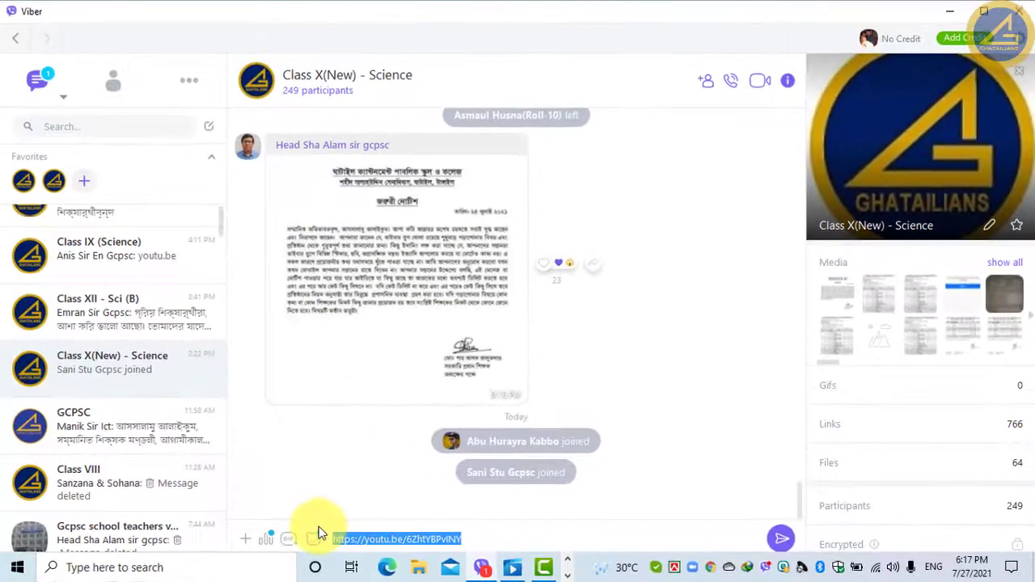
pyautogui.press('BackSpace')
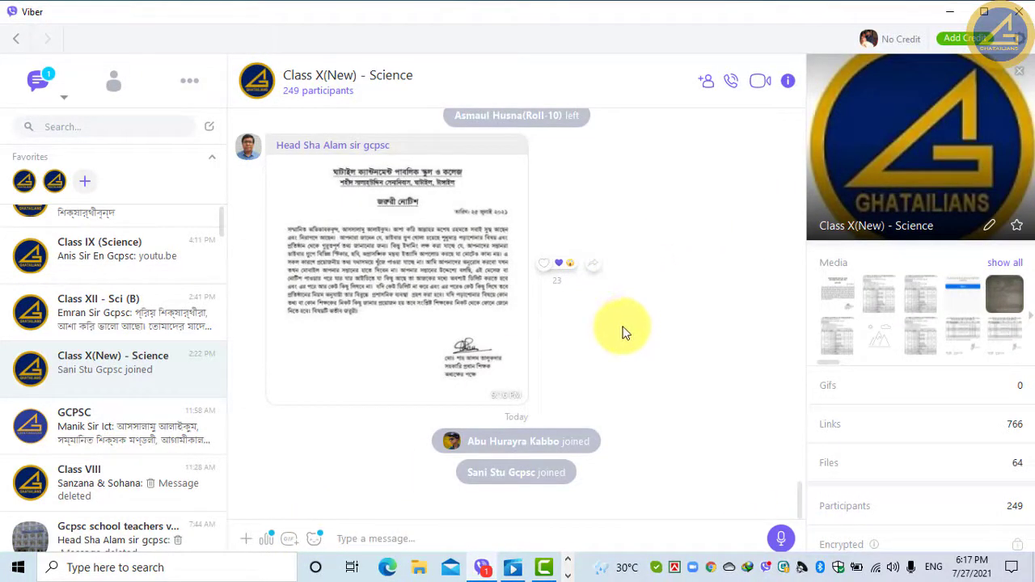
# Minimize Viber and refresh the Windows desktop twice
pyautogui.click(950, 11)
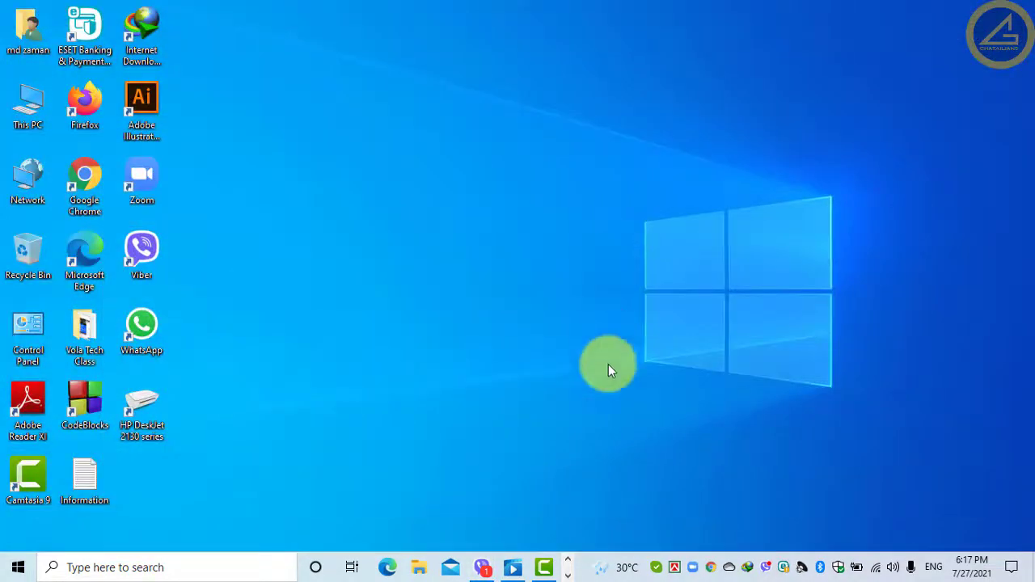
pyautogui.rightClick(487, 267)
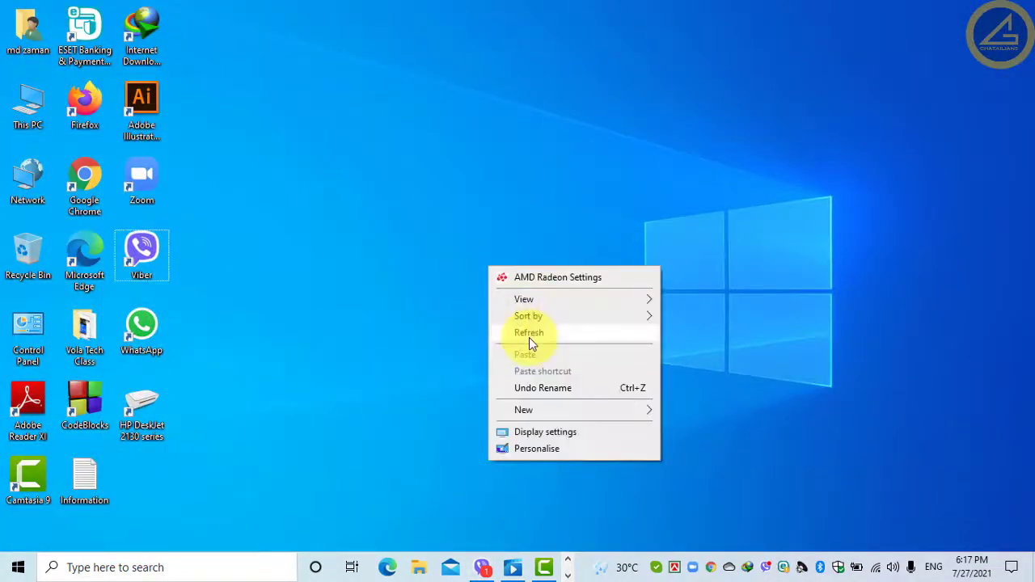
pyautogui.click(533, 334)
pyautogui.rightClick(475, 272)
pyautogui.click(516, 336)
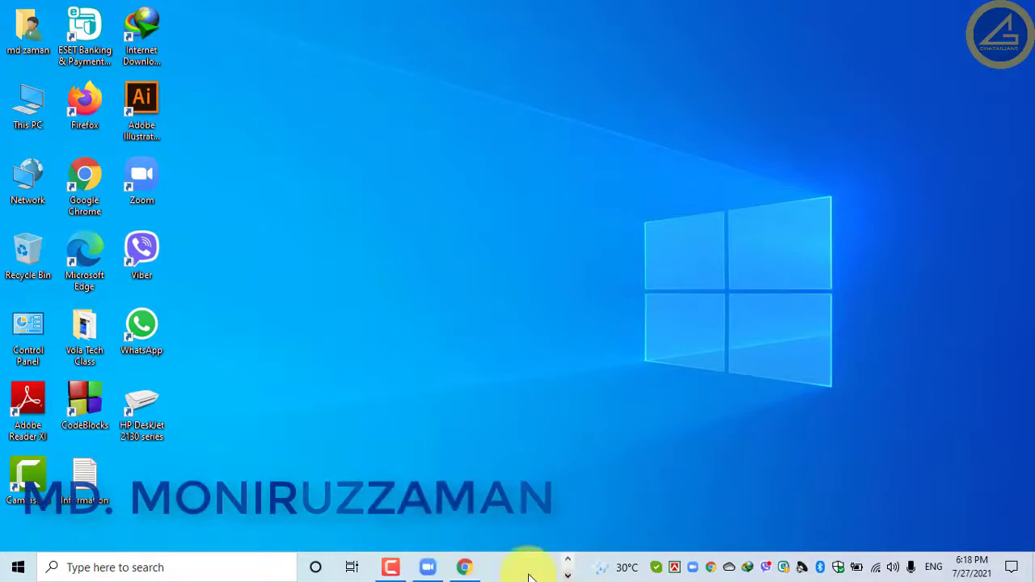
# Switch to the Zoom window
pyautogui.click(430, 567)
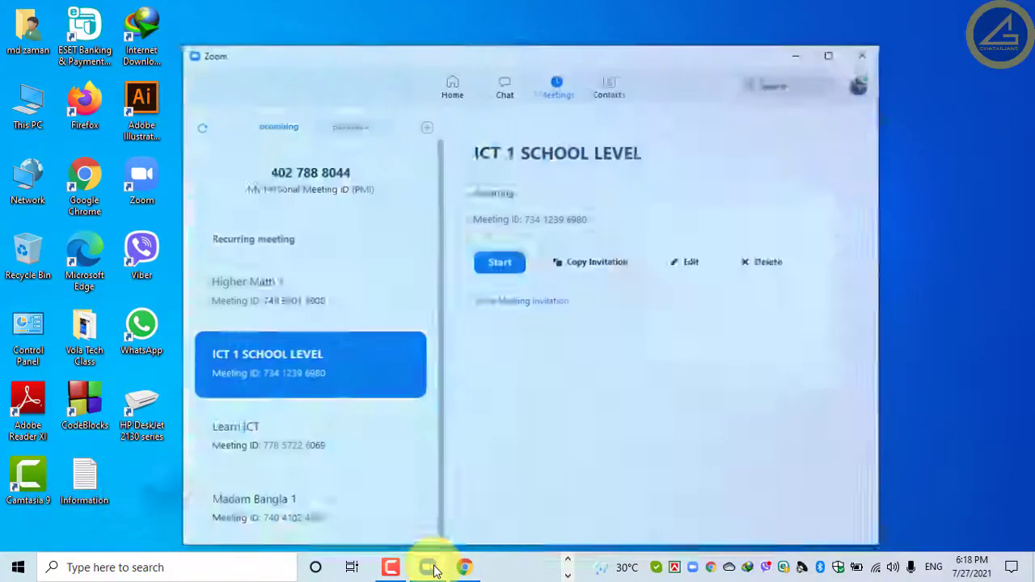